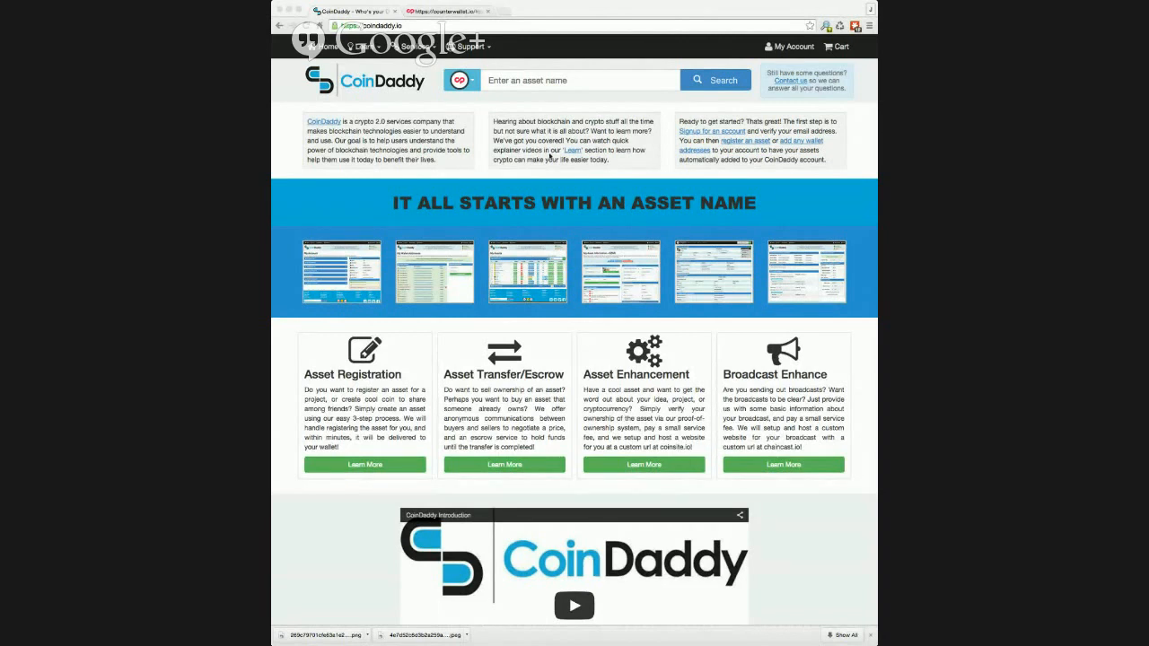
Under My Addresses, add the pasted wallet address labelled 'CoinDaddy Test Address'.
{"action": "left_click", "coordinate": [679, 110]}
{"action": "left_click", "coordinate": [784, 48]}
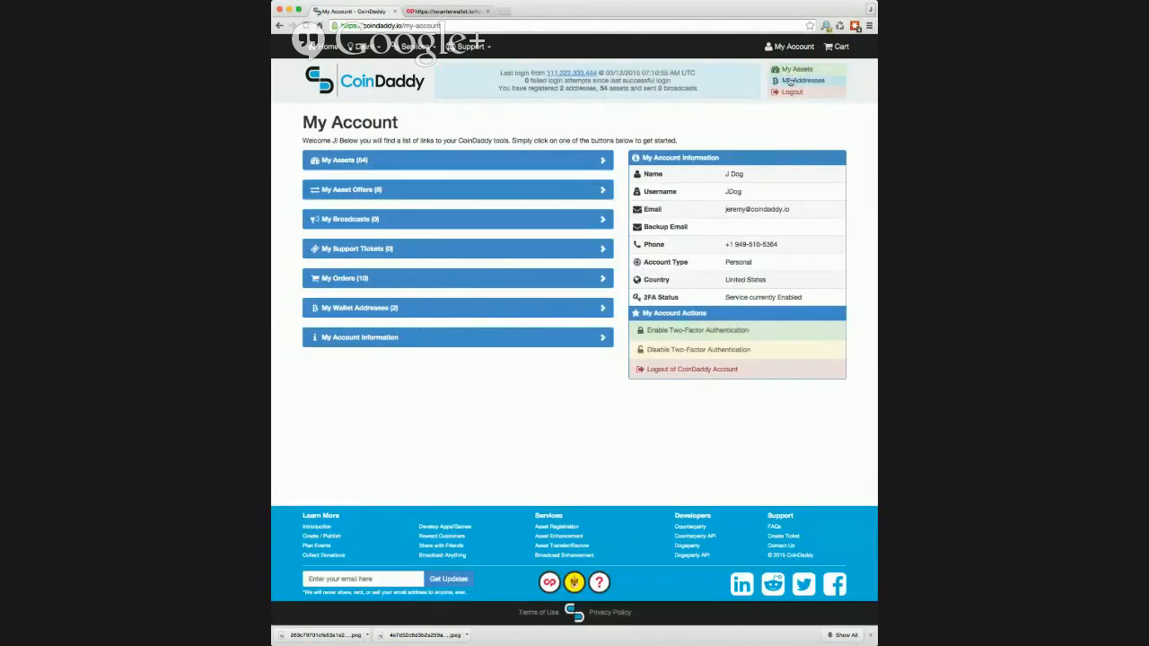
{"action": "left_click", "coordinate": [790, 82]}
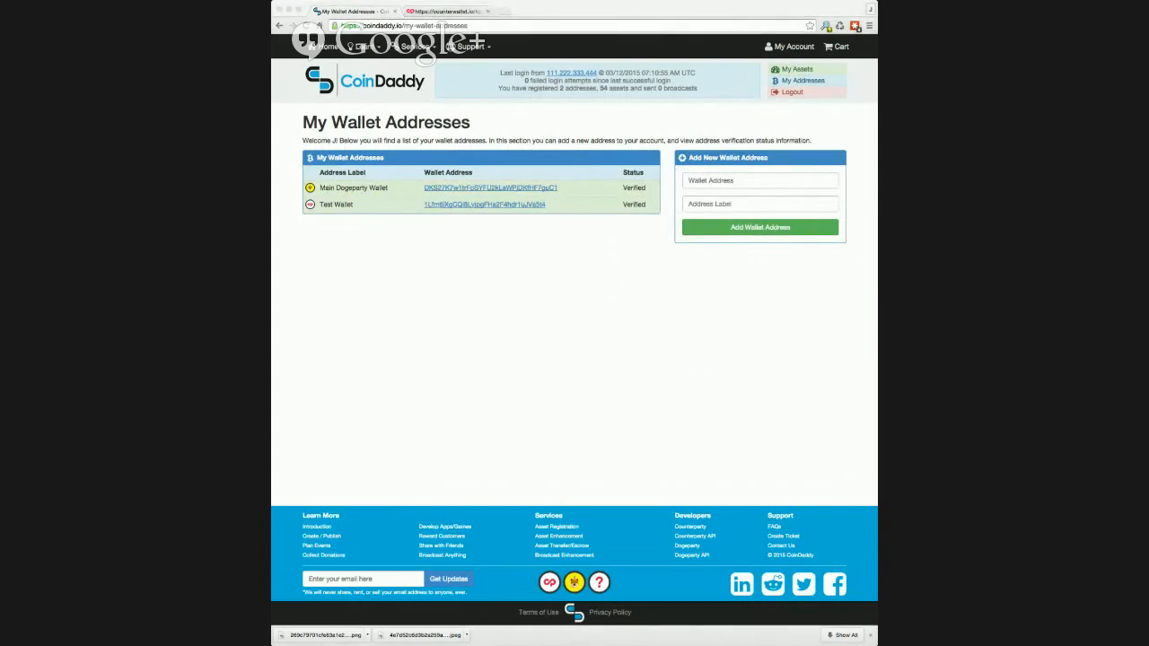
{"action": "left_click", "coordinate": [750, 179]}
{"action": "type", "text": "BqZ17z9vBFrZNmC8ShFNt4kRMVz8ZnQ"}
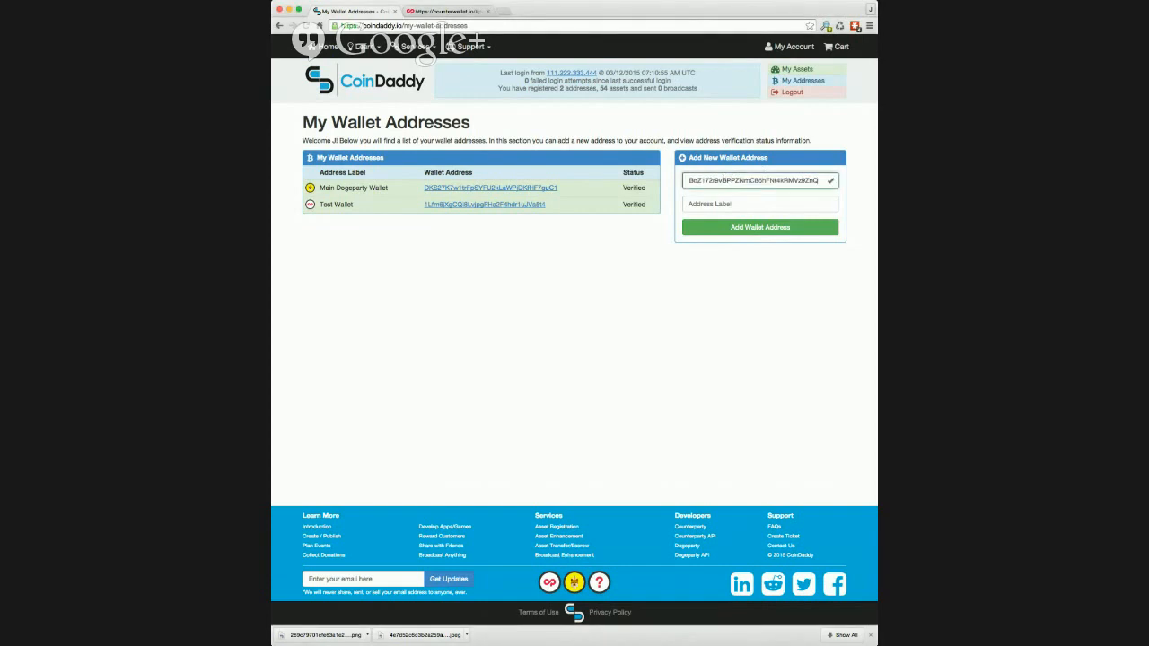
{"action": "key", "text": "super+Tab"}
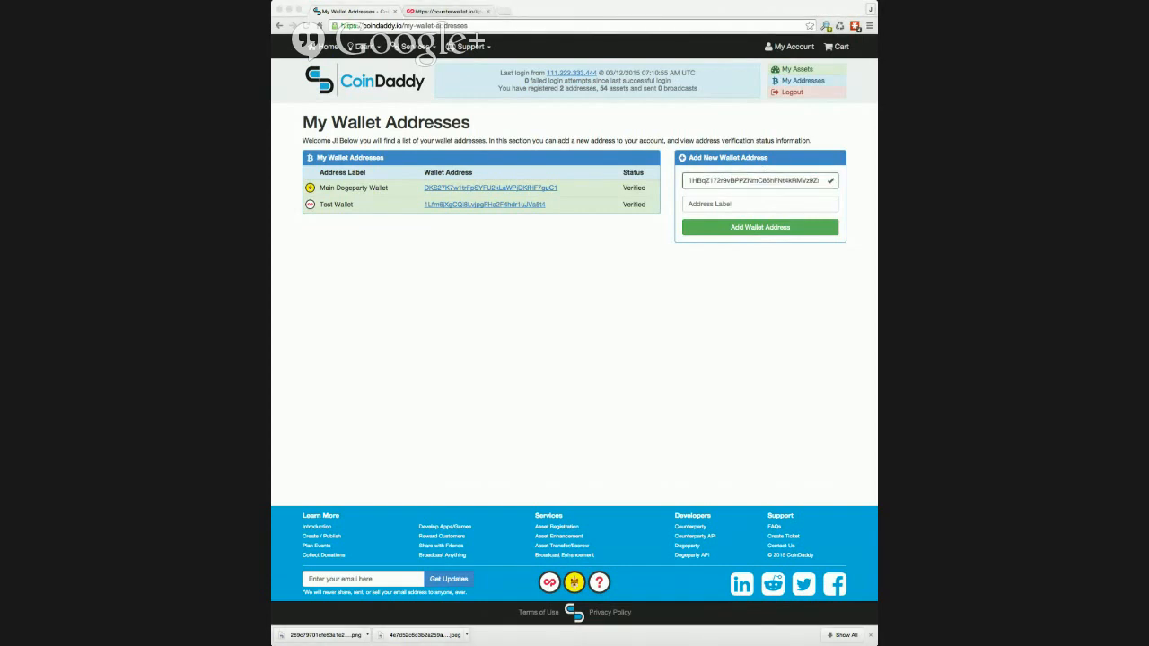
{"action": "left_click", "coordinate": [769, 200]}
{"action": "type", "text": "CoinDaddy Test Address"}
{"action": "left_click", "coordinate": [743, 228]}
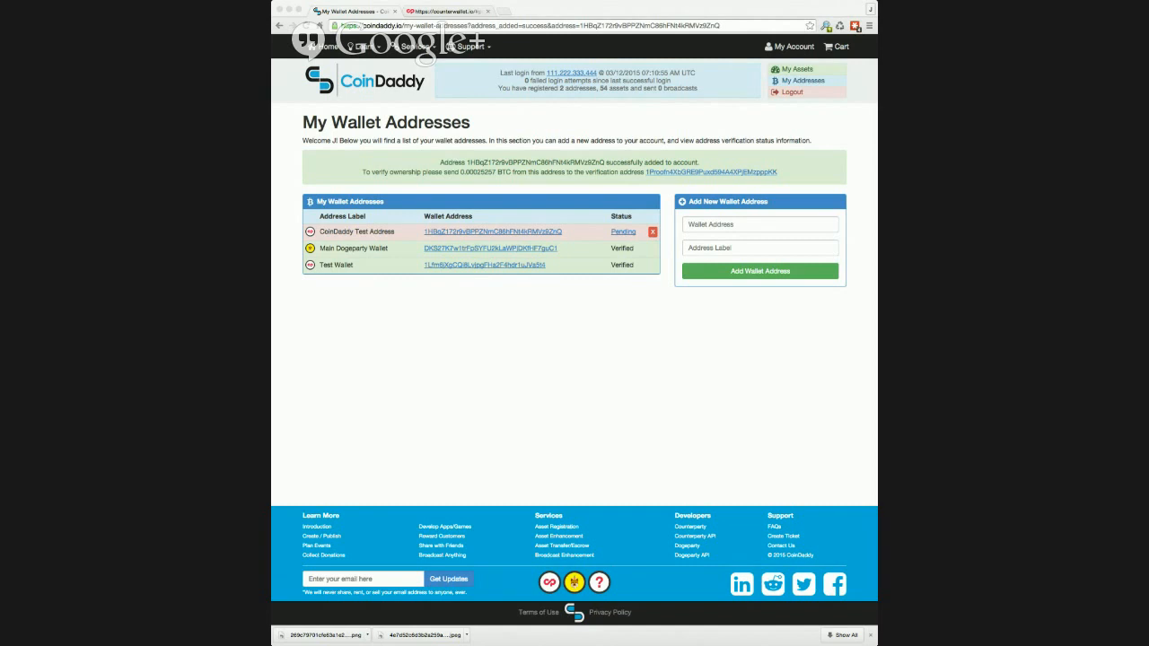
Search My Assets for grumpy and open the GRUMPYCAT asset's data for editing.
{"action": "left_click", "coordinate": [794, 71]}
{"action": "left_click", "coordinate": [777, 161]}
{"action": "type", "text": "gnimpy"}
{"action": "key", "text": "Return"}
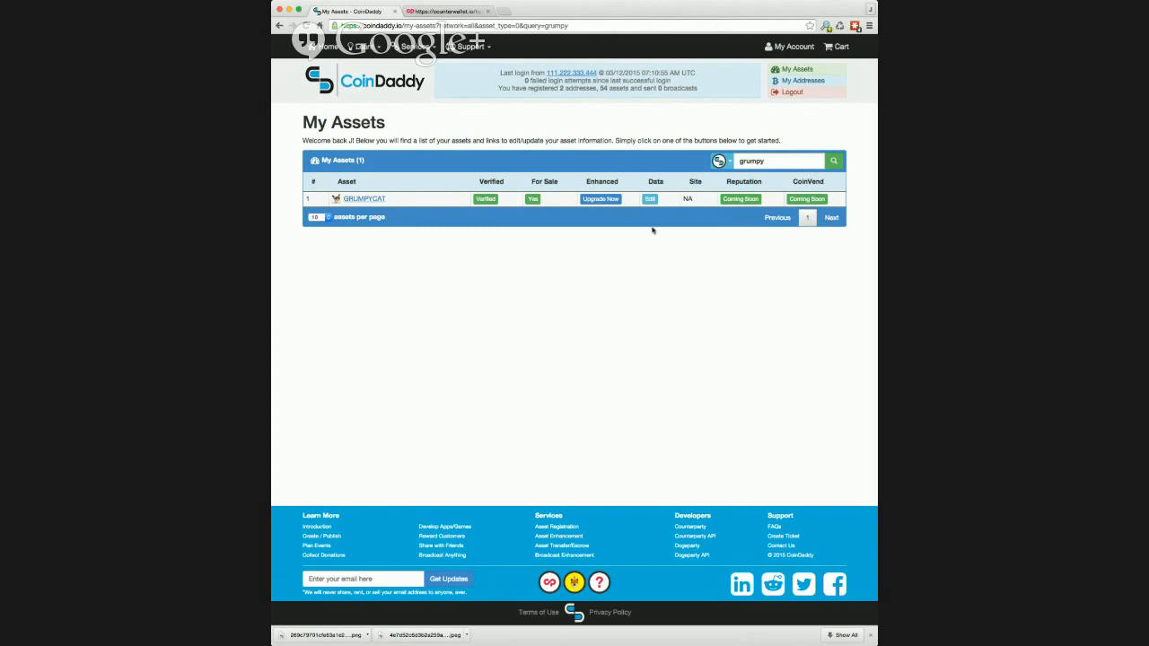
{"action": "left_click", "coordinate": [651, 199]}
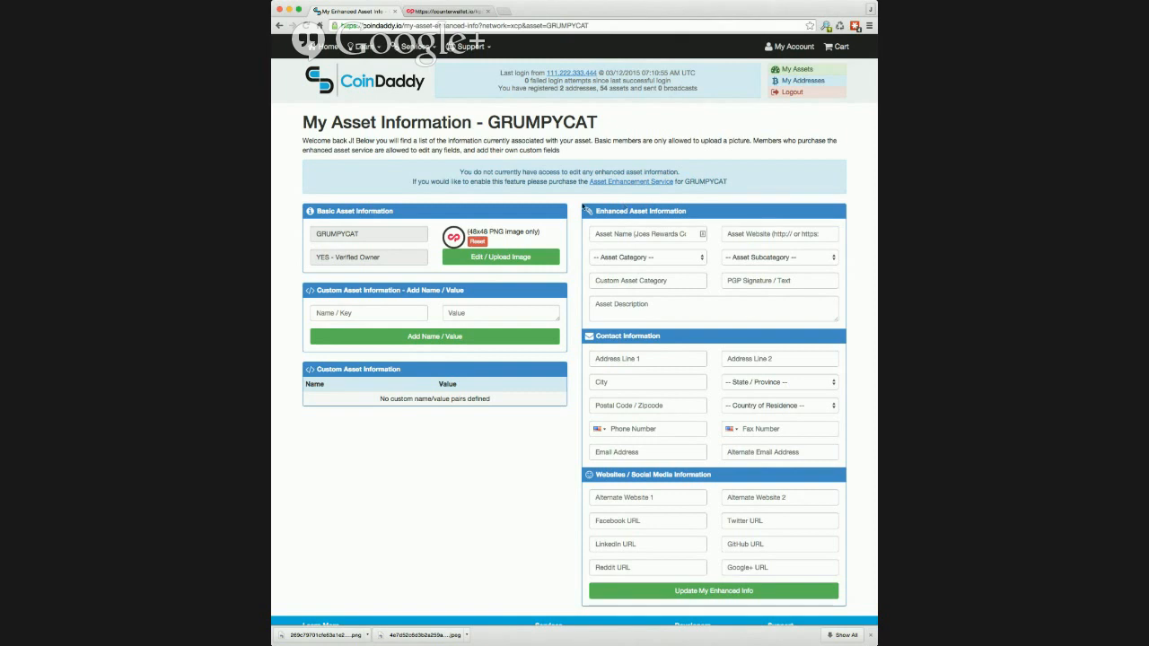
Reset the GRUMPYCAT icon and upload the grumpy cat PNG as its new image.
{"action": "left_click", "coordinate": [479, 243]}
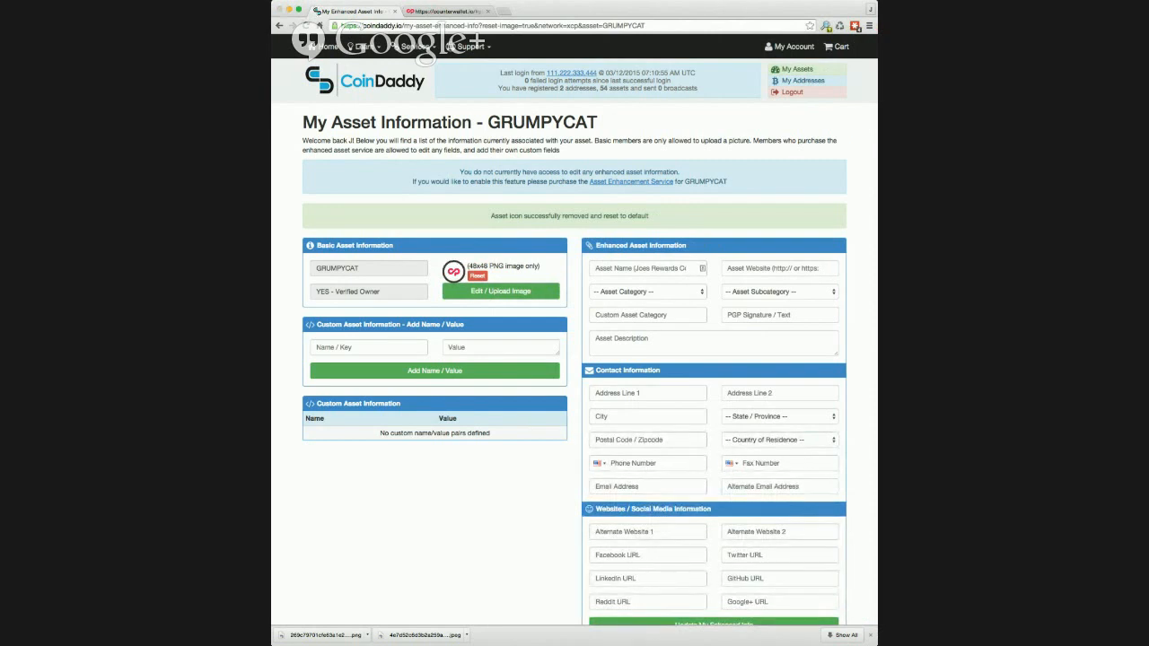
{"action": "double_click", "coordinate": [505, 137]}
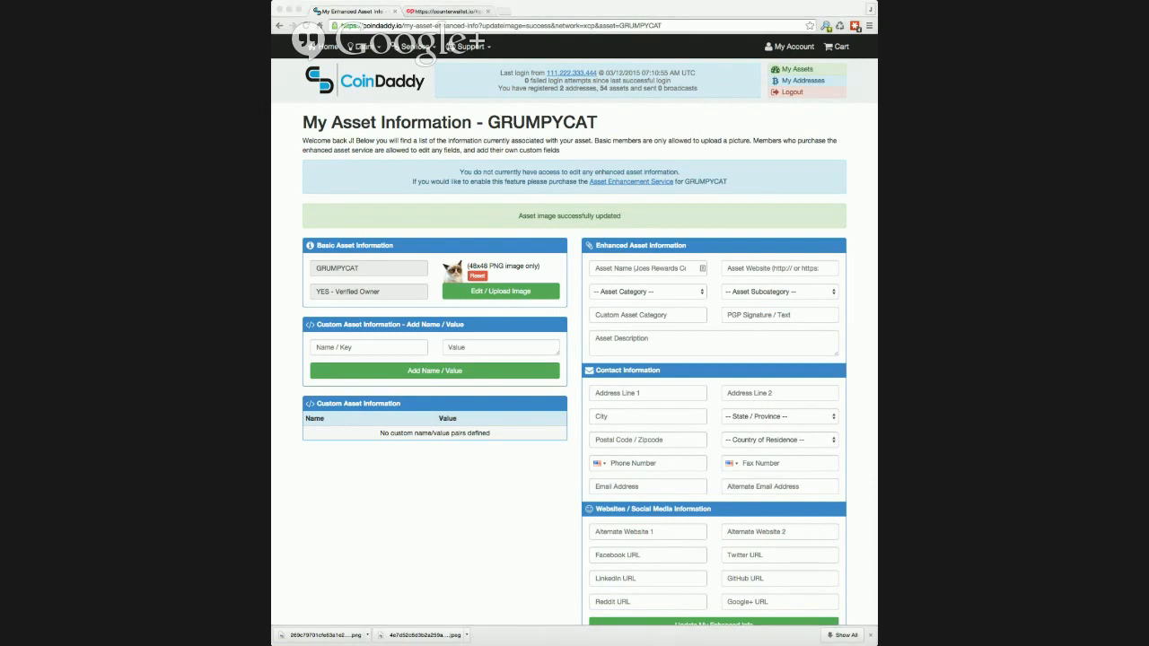
{"action": "left_click", "coordinate": [505, 13]}
Check GRUMPYCAT's new icon on Counterpartychain, then open its Upgrade Now page in CoinDaddy.
{"action": "left_click", "coordinate": [505, 12]}
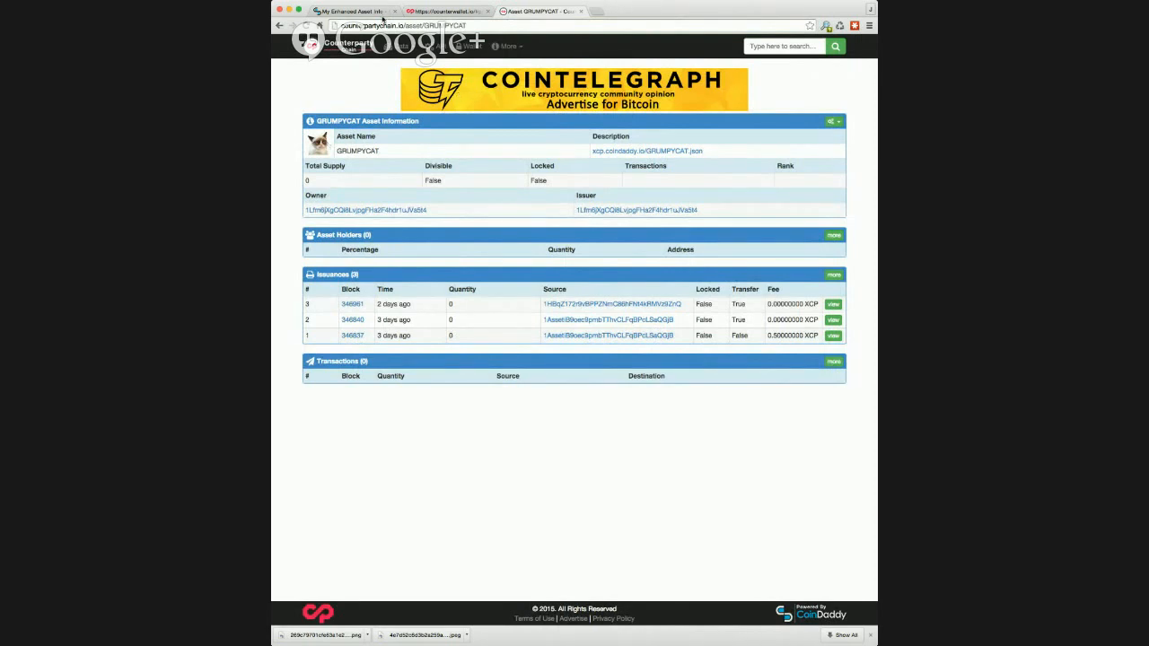
{"action": "left_click", "coordinate": [350, 11]}
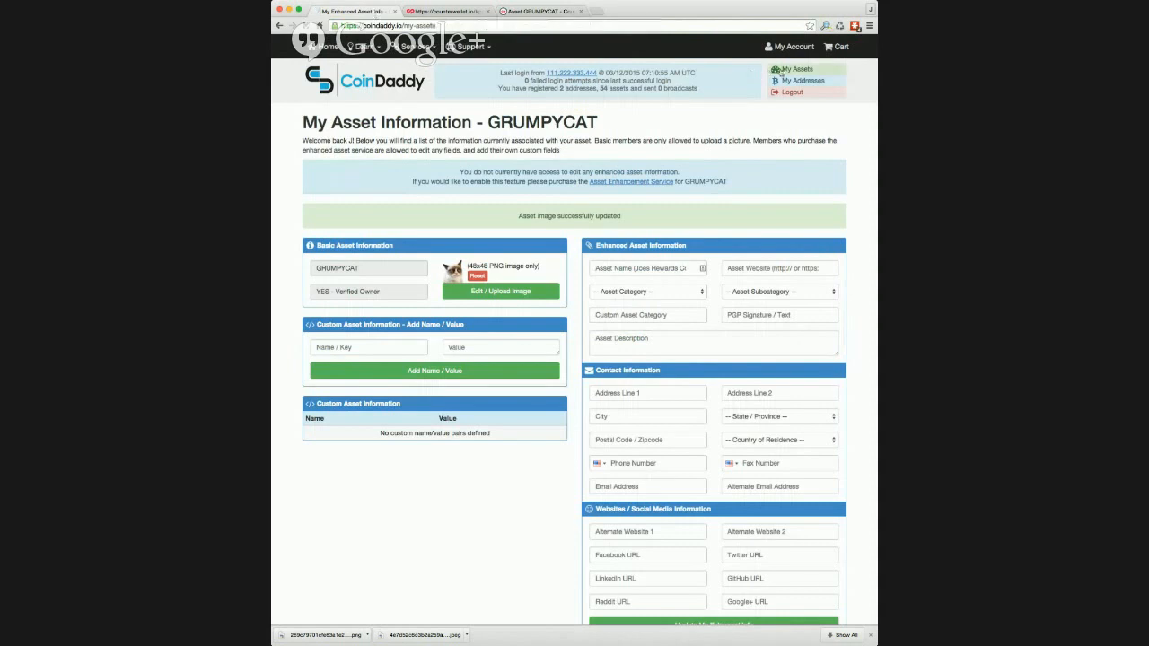
{"action": "left_click", "coordinate": [786, 69]}
{"action": "left_click", "coordinate": [762, 162]}
{"action": "type", "text": "grumpy"}
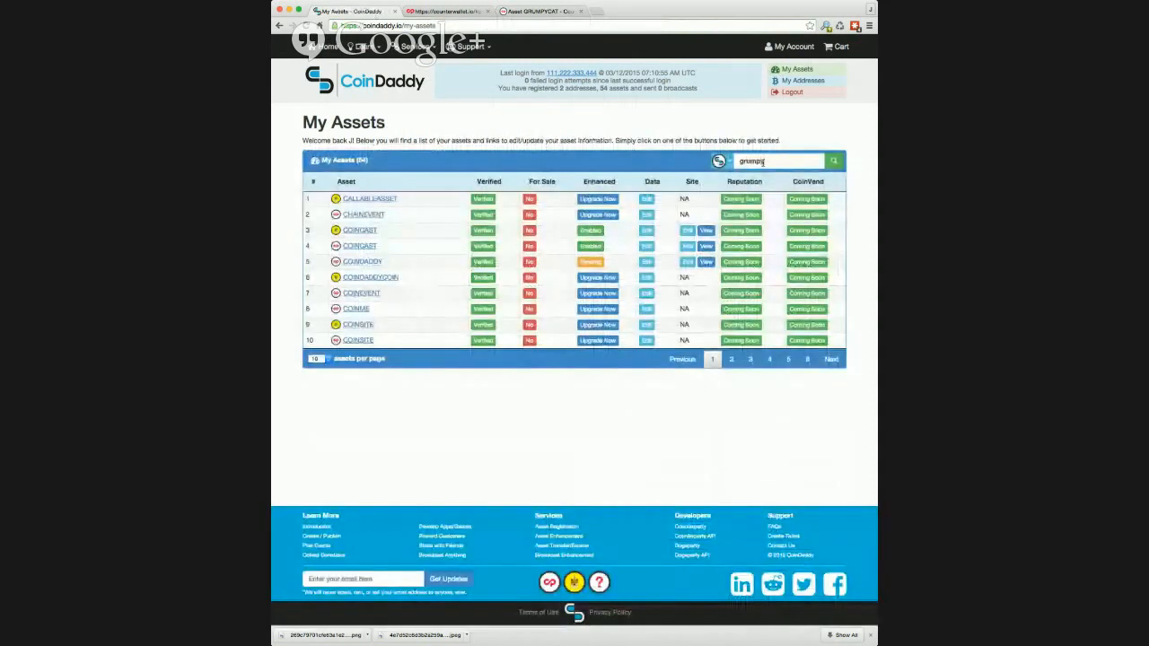
{"action": "key", "text": "Return"}
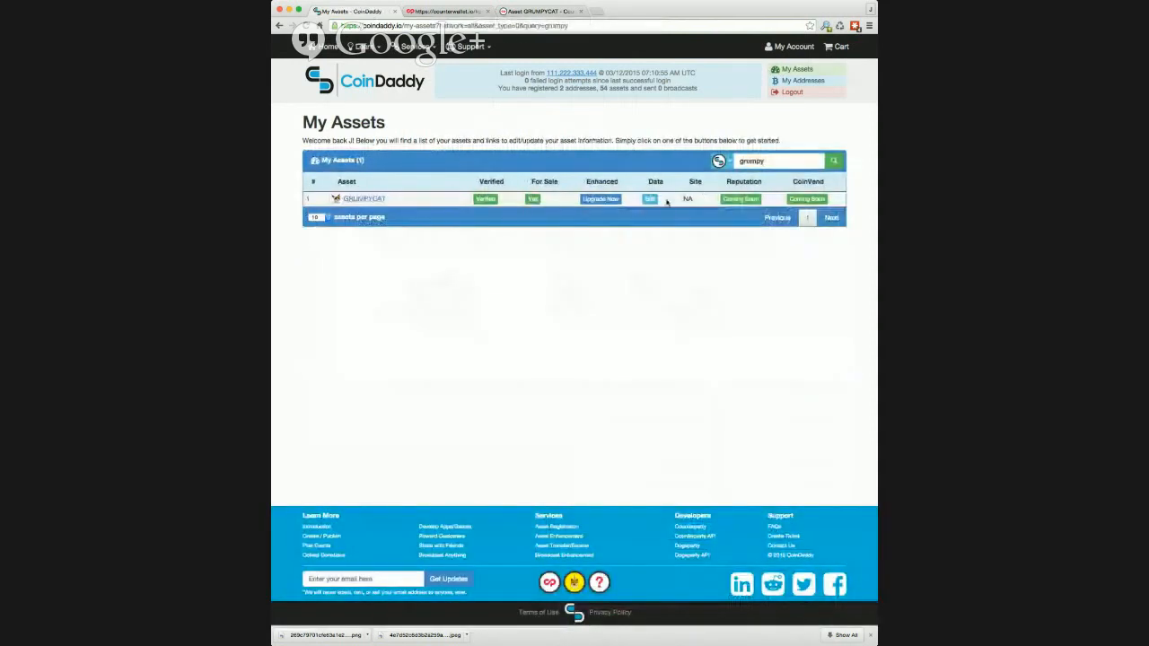
{"action": "left_click", "coordinate": [591, 199]}
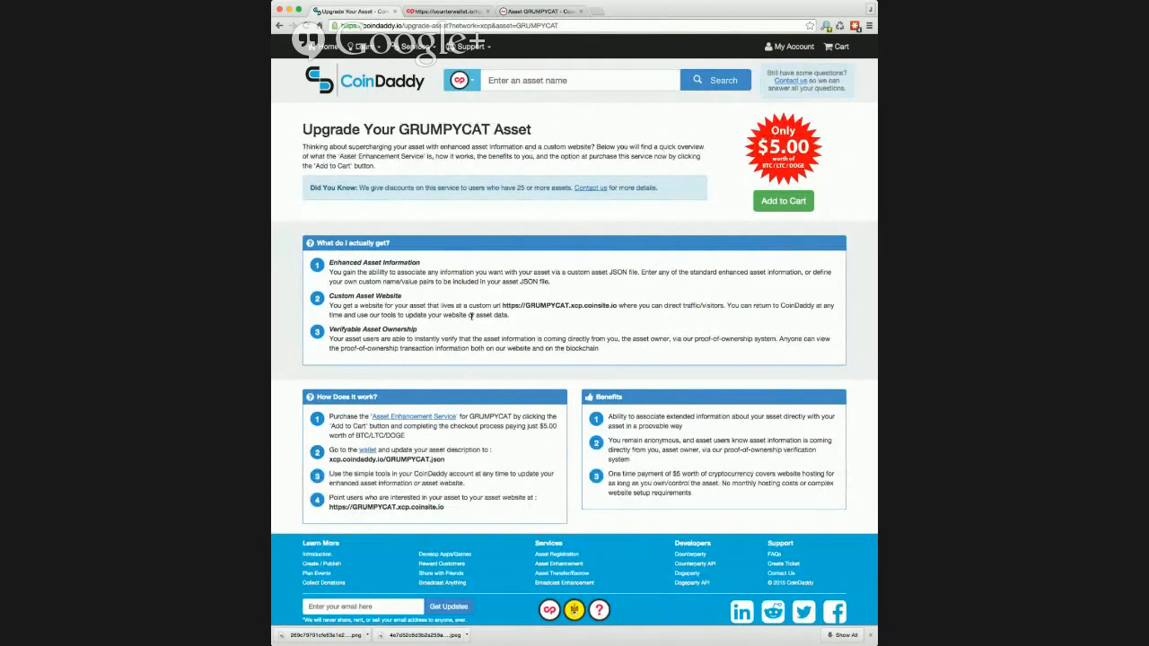
Copy the description URL xcp.coindaddy.io/GRUMPYCAT.json and switch to the Counterwallet balances.
{"action": "scroll", "coordinate": [342, 409], "scroll_direction": "down", "scroll_amount": 1}
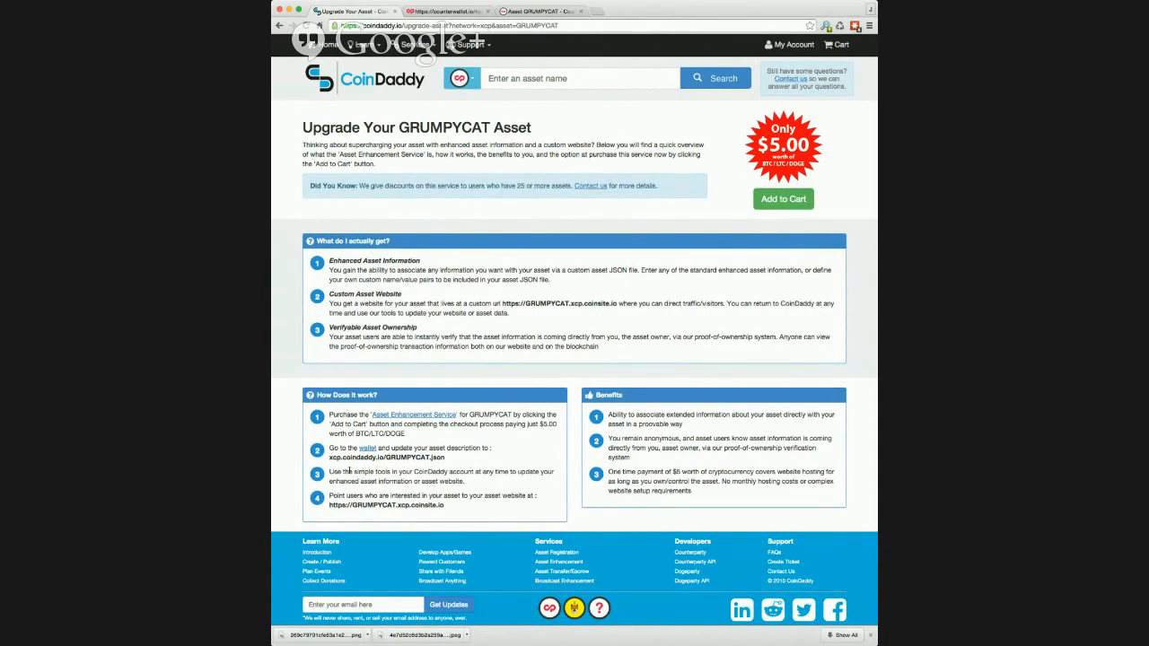
{"action": "mouse_move", "coordinate": [329, 457]}
{"action": "left_mouse_down"}
{"action": "mouse_move", "coordinate": [443, 457]}
{"action": "mouse_move", "coordinate": [330, 457]}
{"action": "left_mouse_up"}
{"action": "key", "text": "super+c"}
{"action": "left_click", "coordinate": [449, 459]}
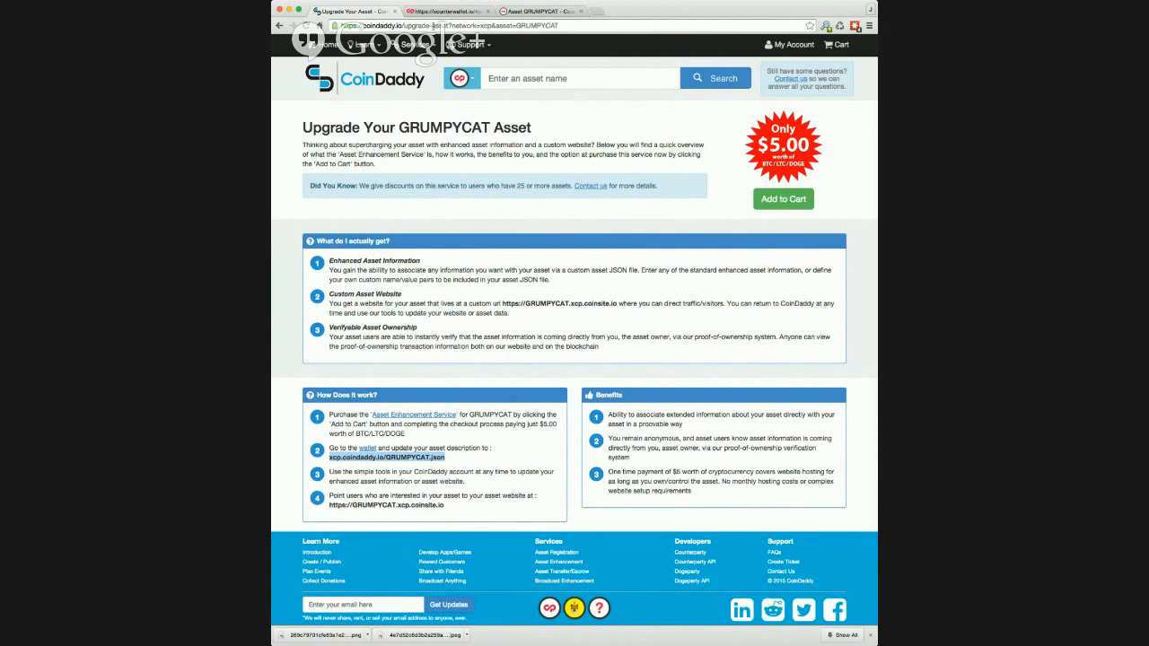
{"action": "left_click", "coordinate": [438, 11]}
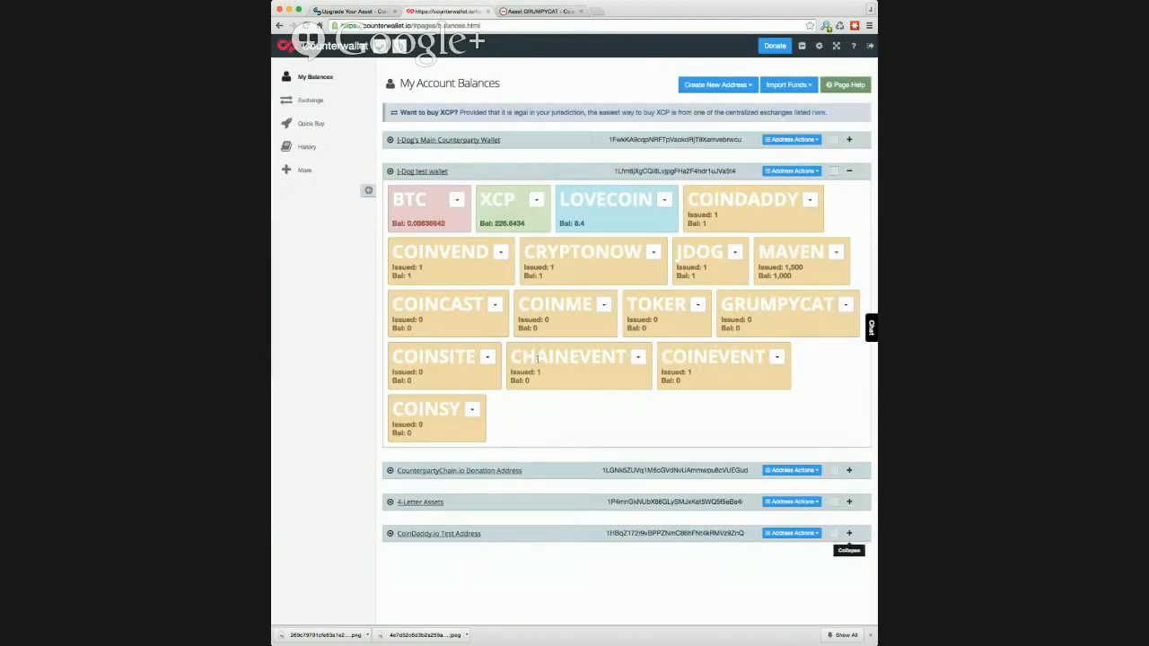
{"action": "left_click", "coordinate": [845, 306]}
{"action": "left_click", "coordinate": [845, 306]}
{"action": "left_click_drag", "start_coordinate": [875, 278], "coordinate": [849, 278]}
{"action": "left_click", "coordinate": [544, 436]}
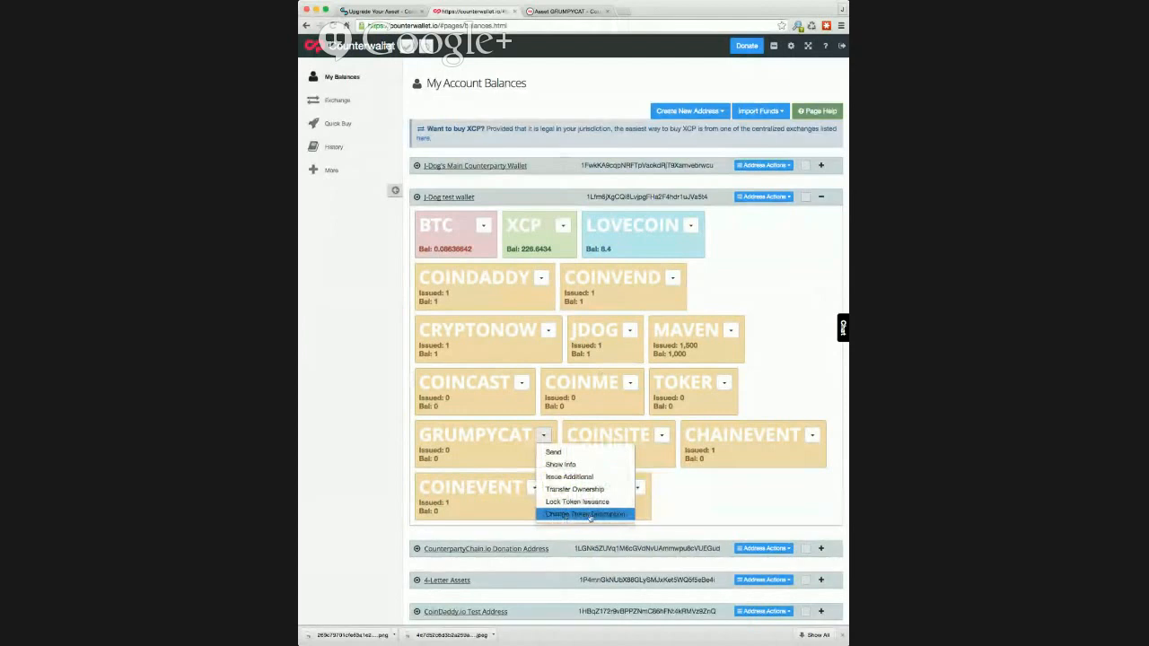
{"action": "left_click", "coordinate": [590, 516]}
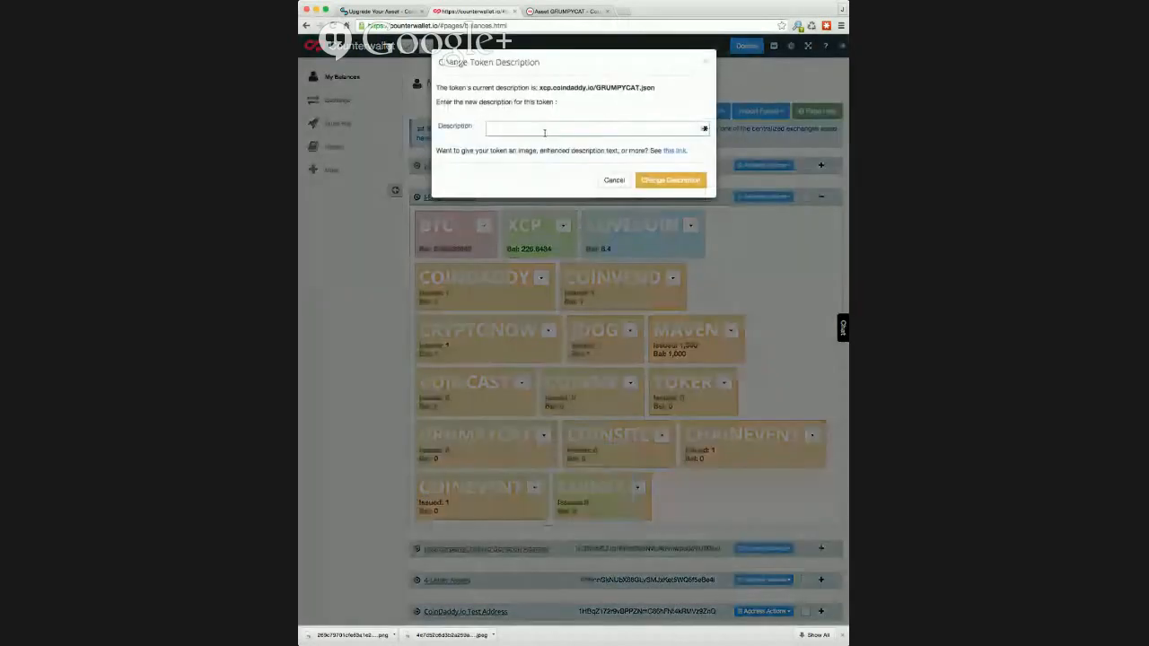
{"action": "key", "text": "super+v"}
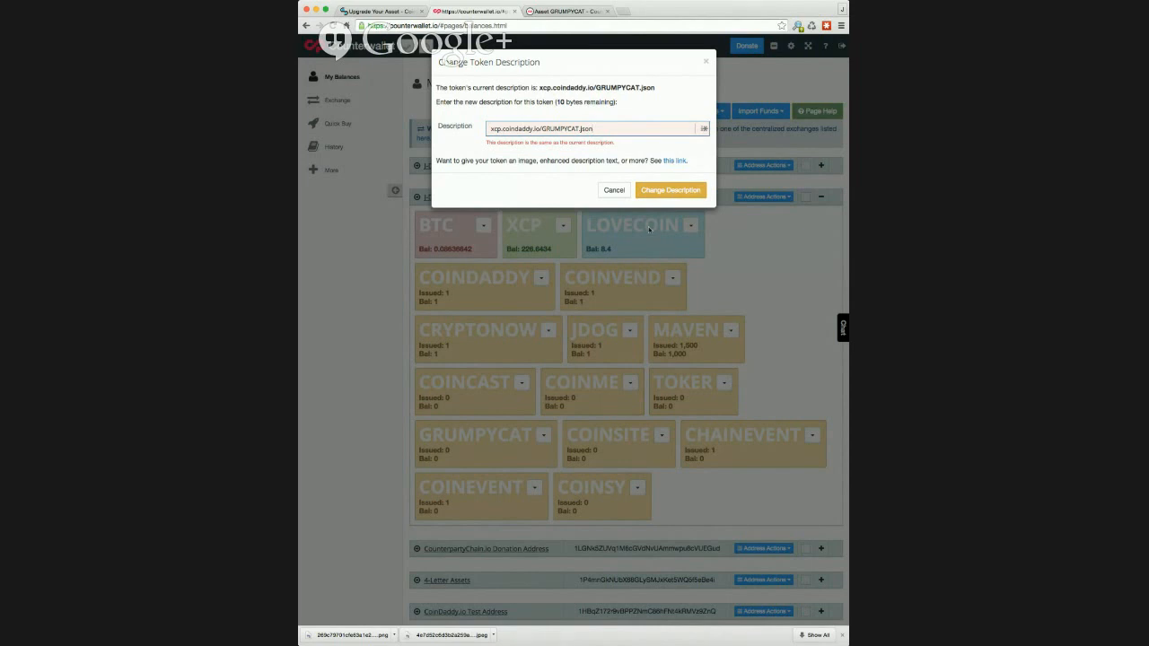
{"action": "left_click", "coordinate": [614, 189]}
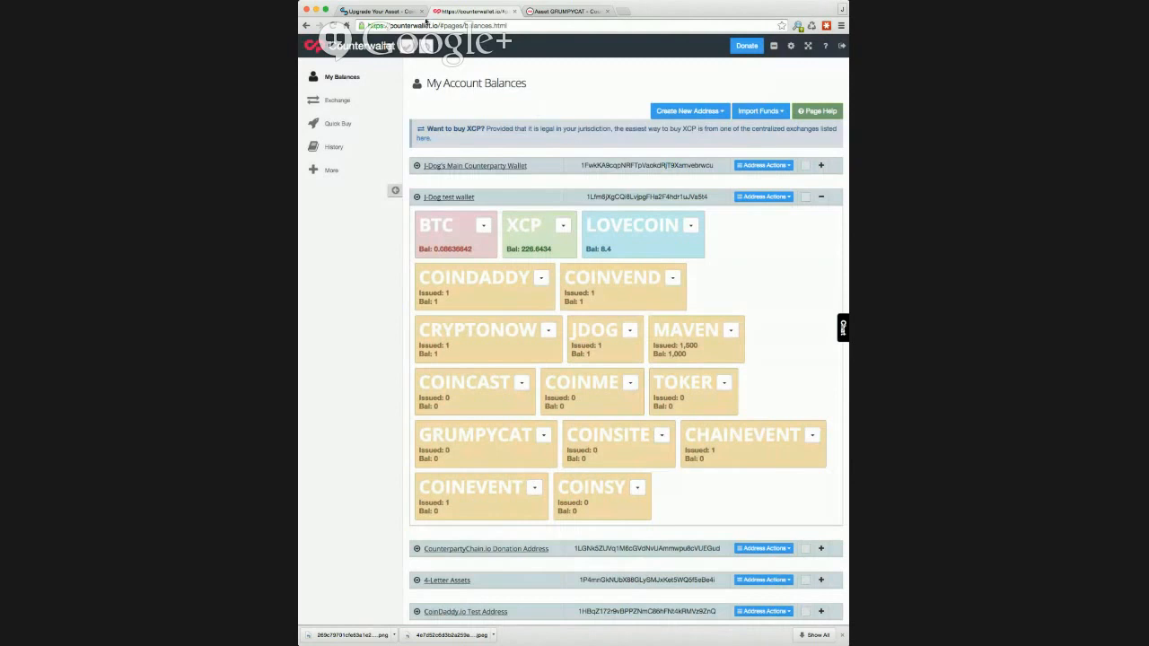
{"action": "left_click", "coordinate": [403, 13]}
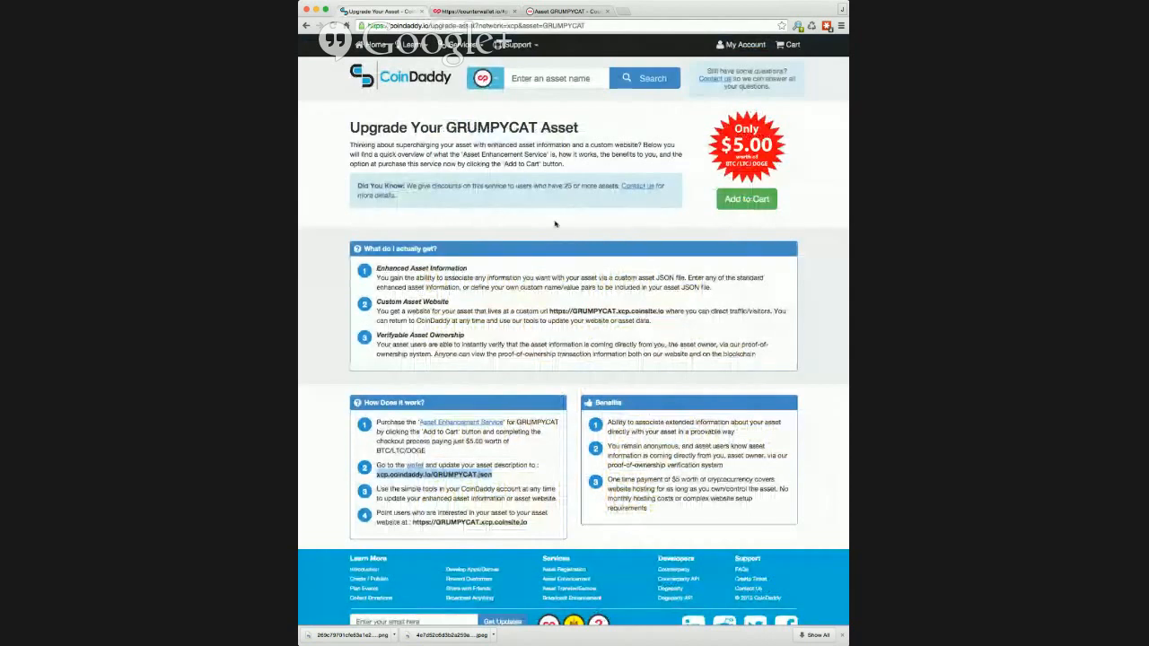
Add the Asset Enhancement Service to the cart and check out with Bitcoin.
{"action": "left_click", "coordinate": [740, 201]}
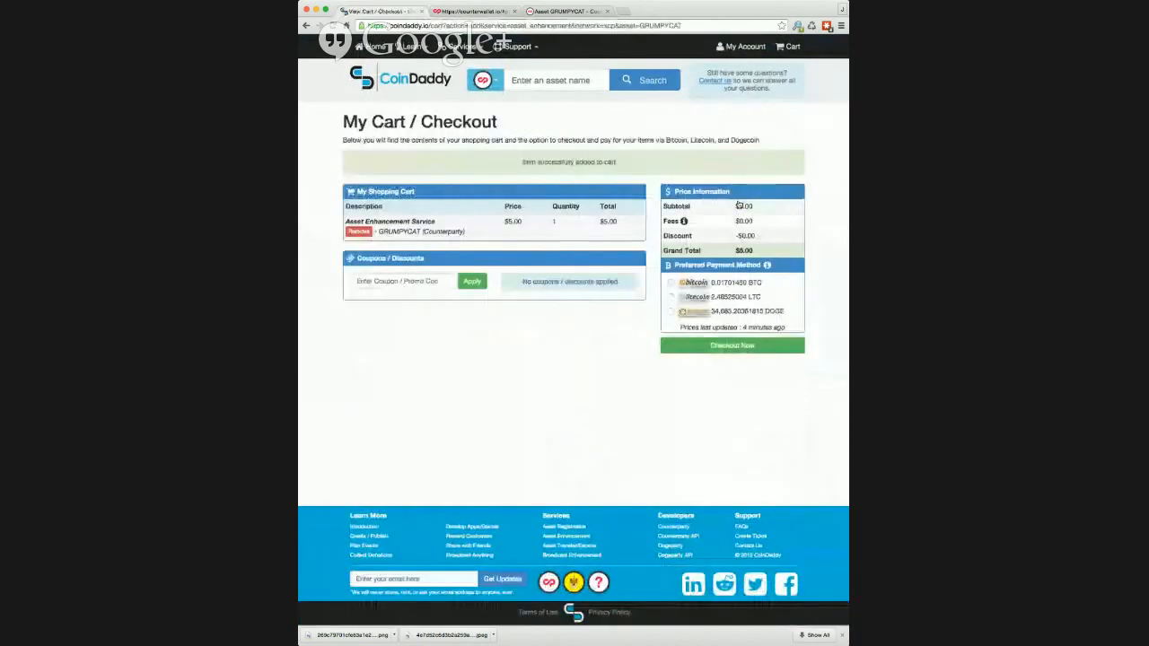
{"action": "left_click", "coordinate": [697, 284]}
{"action": "left_click", "coordinate": [744, 345]}
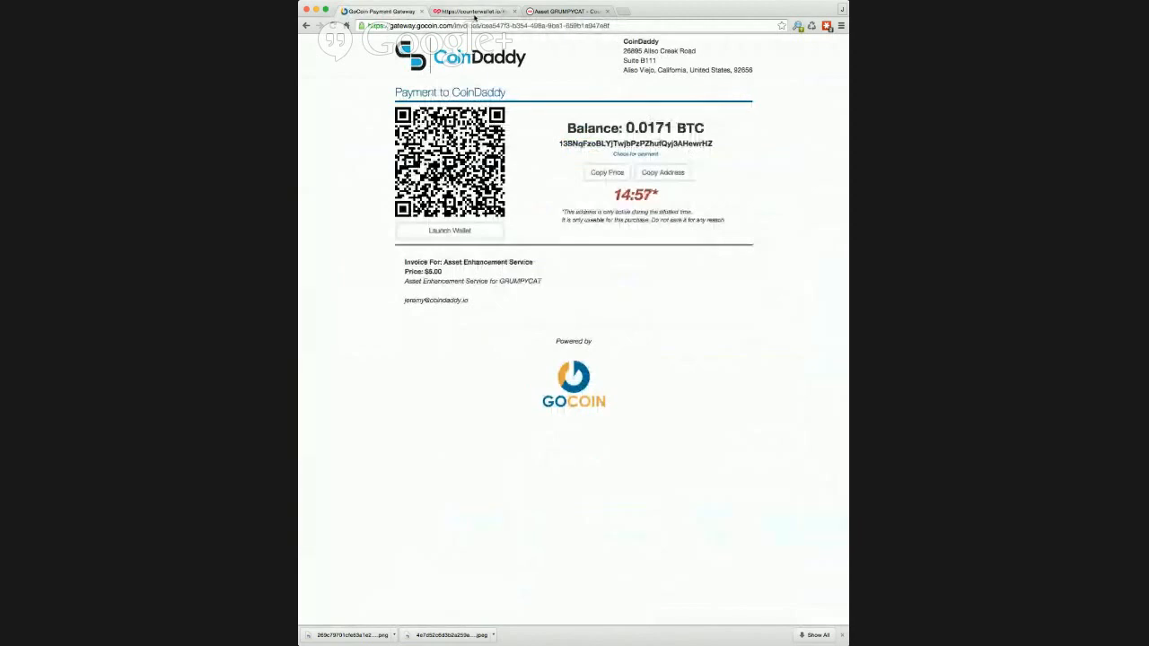
Paste the GoCoin payment address as the recipient of a BTC send in Counterwallet.
{"action": "double_click", "coordinate": [614, 144]}
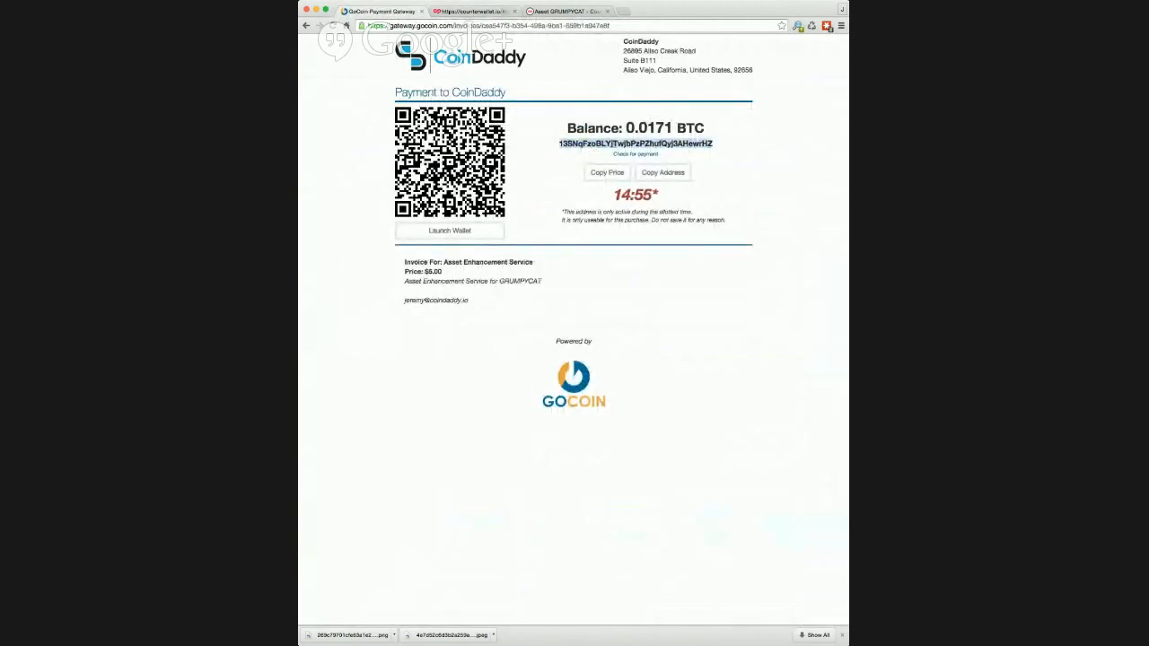
{"action": "left_click", "coordinate": [471, 11]}
{"action": "left_click", "coordinate": [485, 225]}
{"action": "left_click", "coordinate": [493, 242]}
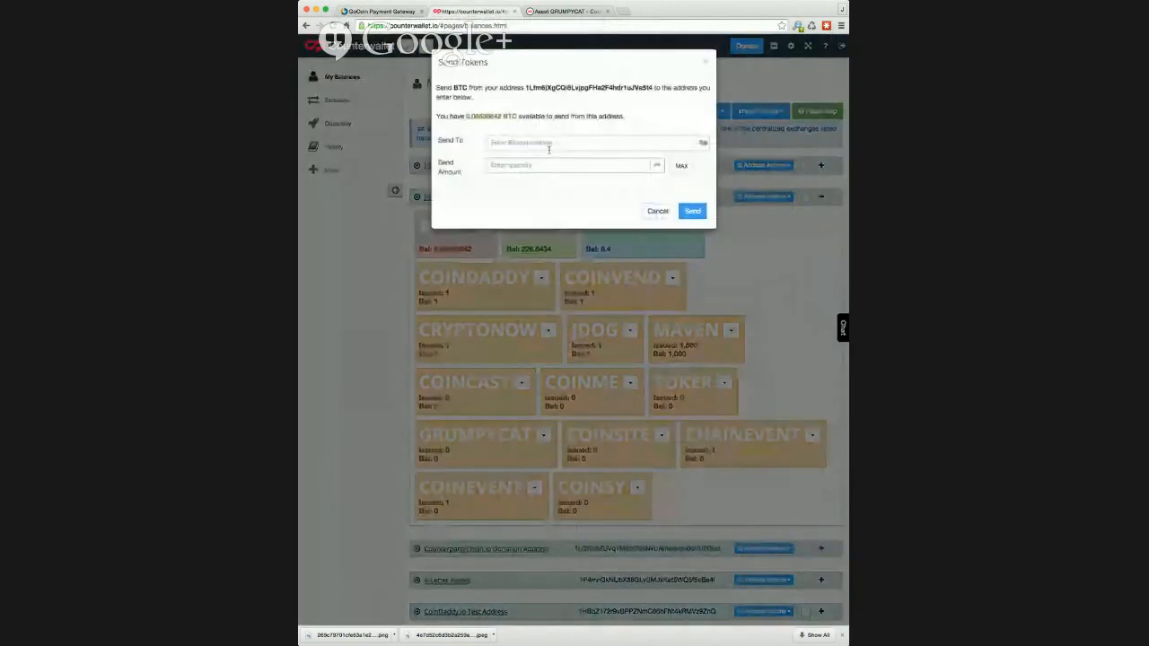
{"action": "type", "text": "13SNqFeoBLYjTwjbPePZhzfQyj3AHewrHZ"}
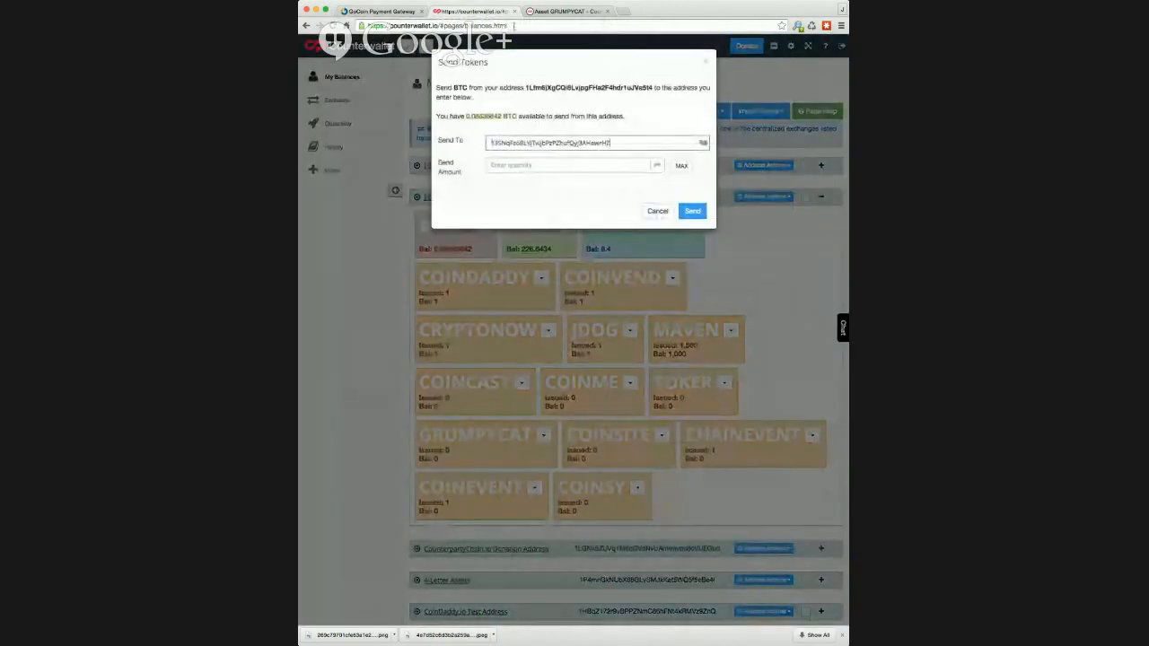
Send the 0.0171 BTC invoice amount and return to the GoCoin invoice.
{"action": "left_click", "coordinate": [543, 9]}
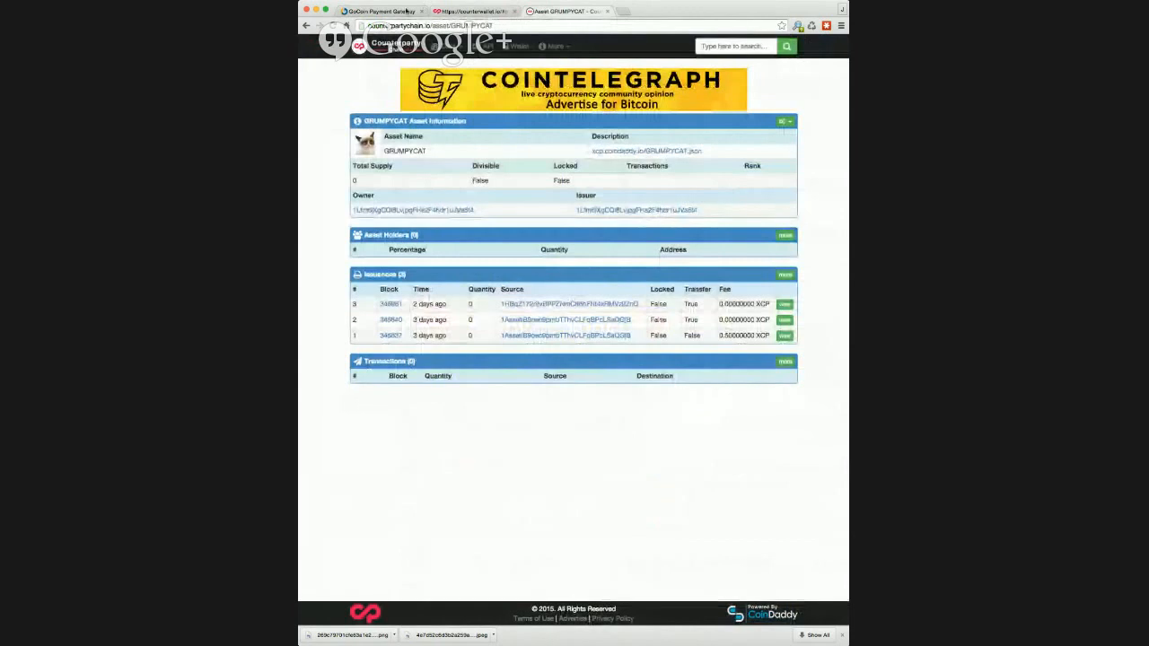
{"action": "left_click", "coordinate": [404, 11]}
{"action": "left_click_drag", "start_coordinate": [626, 128], "coordinate": [673, 127]}
{"action": "key", "text": "ctrl+c"}
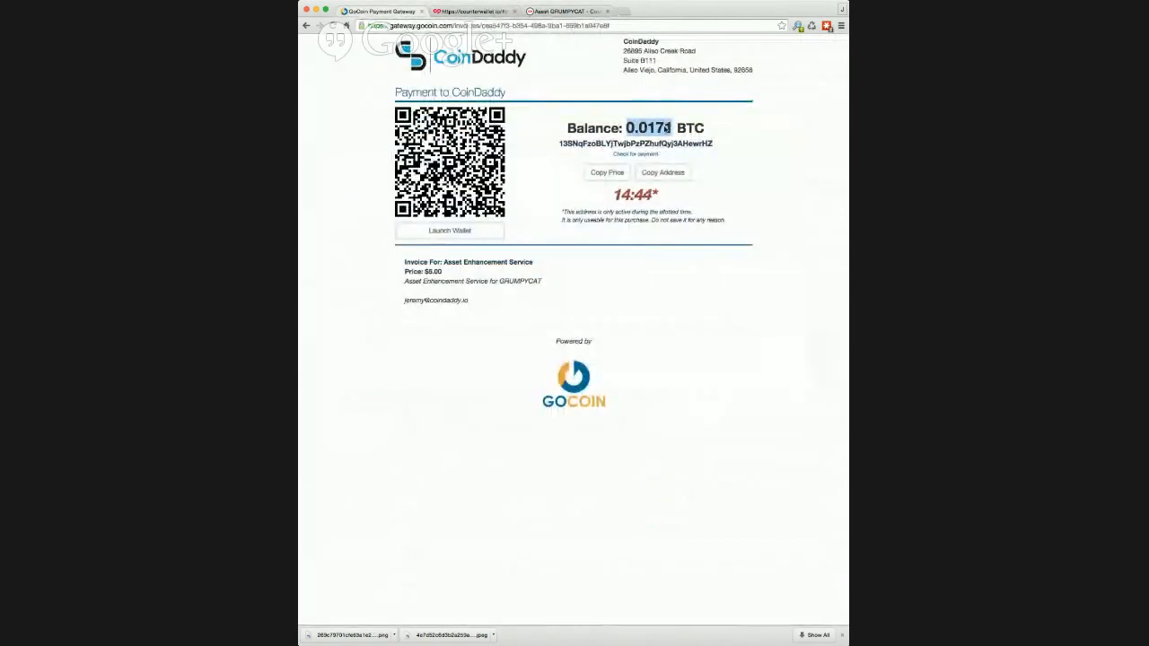
{"action": "left_click", "coordinate": [467, 12]}
{"action": "left_click", "coordinate": [499, 165]}
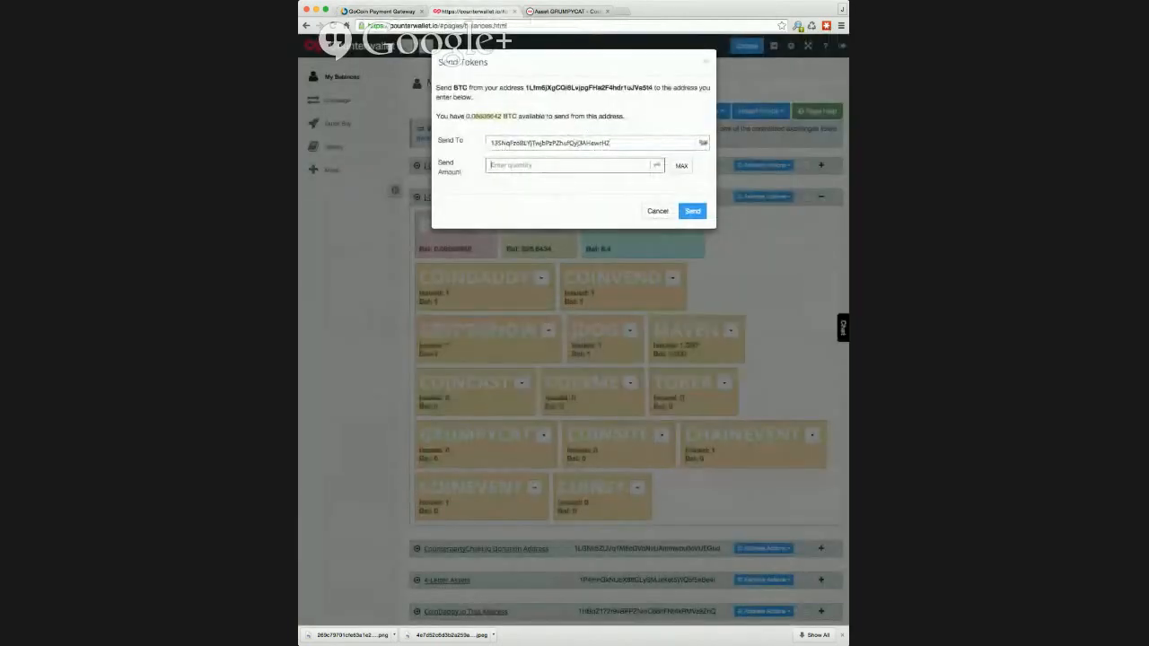
{"action": "key", "text": "ctrl+v"}
{"action": "left_click", "coordinate": [679, 215]}
{"action": "left_click", "coordinate": [399, 12]}
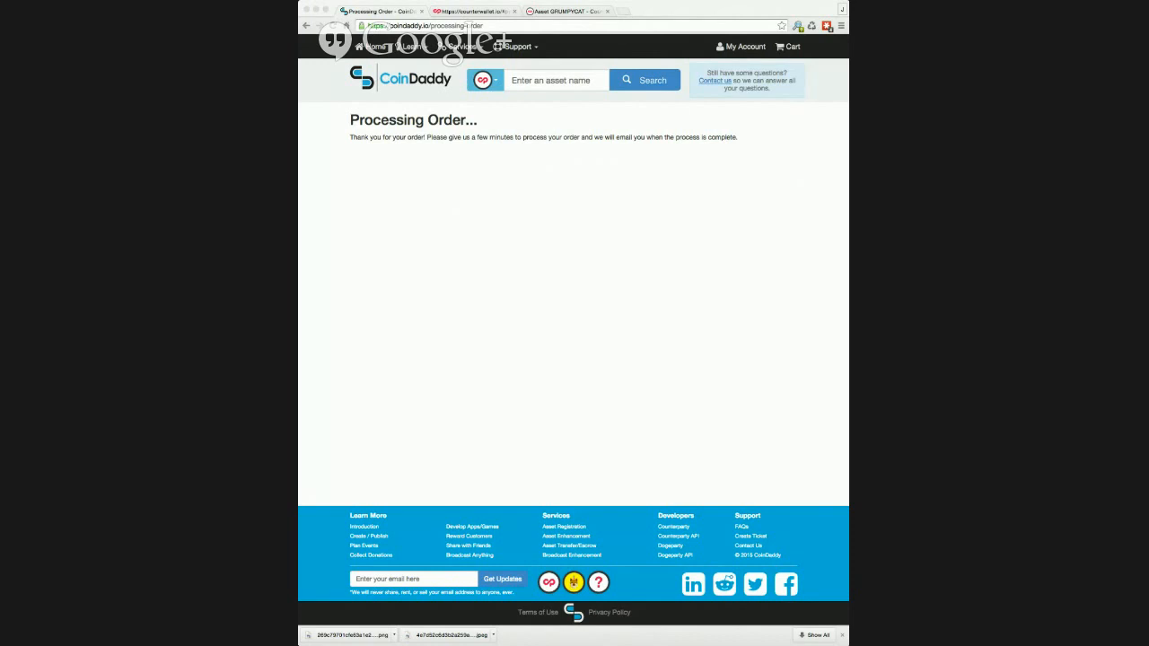
Filter My Assets to grumpy and reload to confirm GRUMPYCAT's enhancement shows Enabled.
{"action": "left_click", "coordinate": [747, 46]}
{"action": "left_click", "coordinate": [764, 69]}
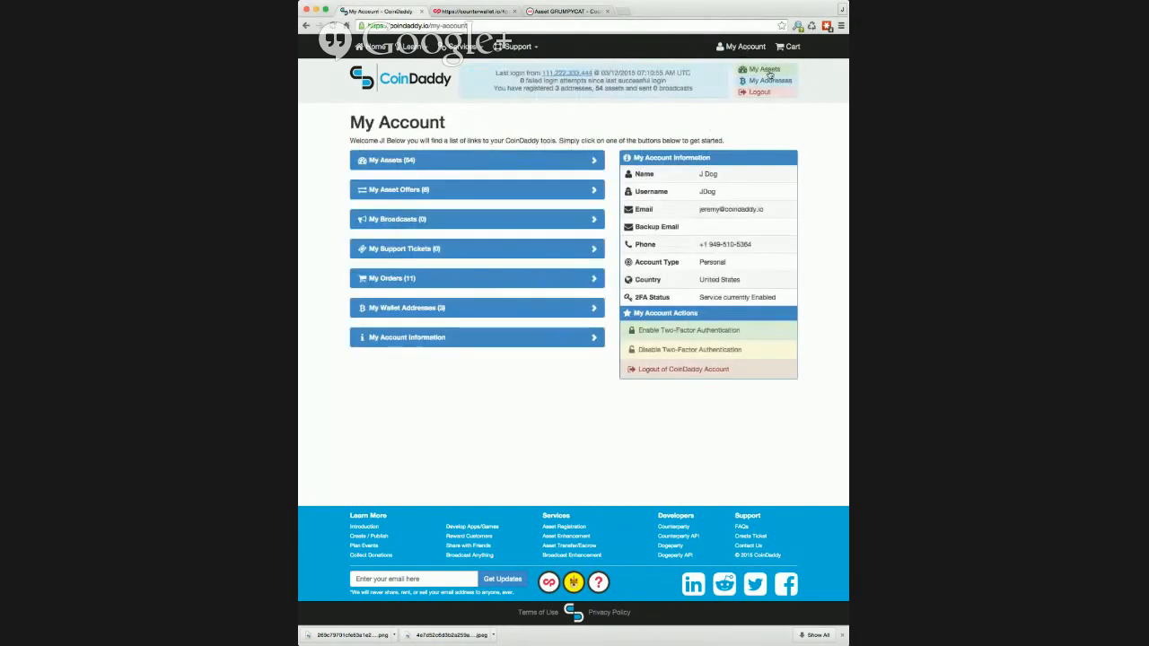
{"action": "left_click", "coordinate": [706, 169]}
{"action": "type", "text": "gr"}
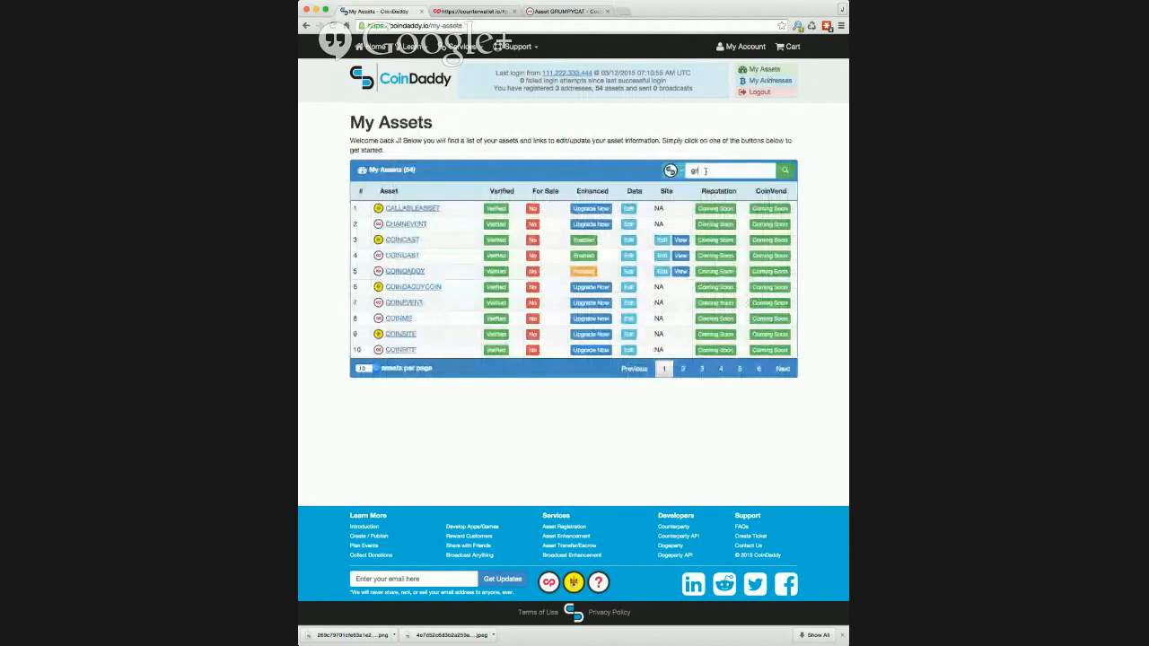
{"action": "type", "text": "umpy"}
{"action": "key", "text": "Return"}
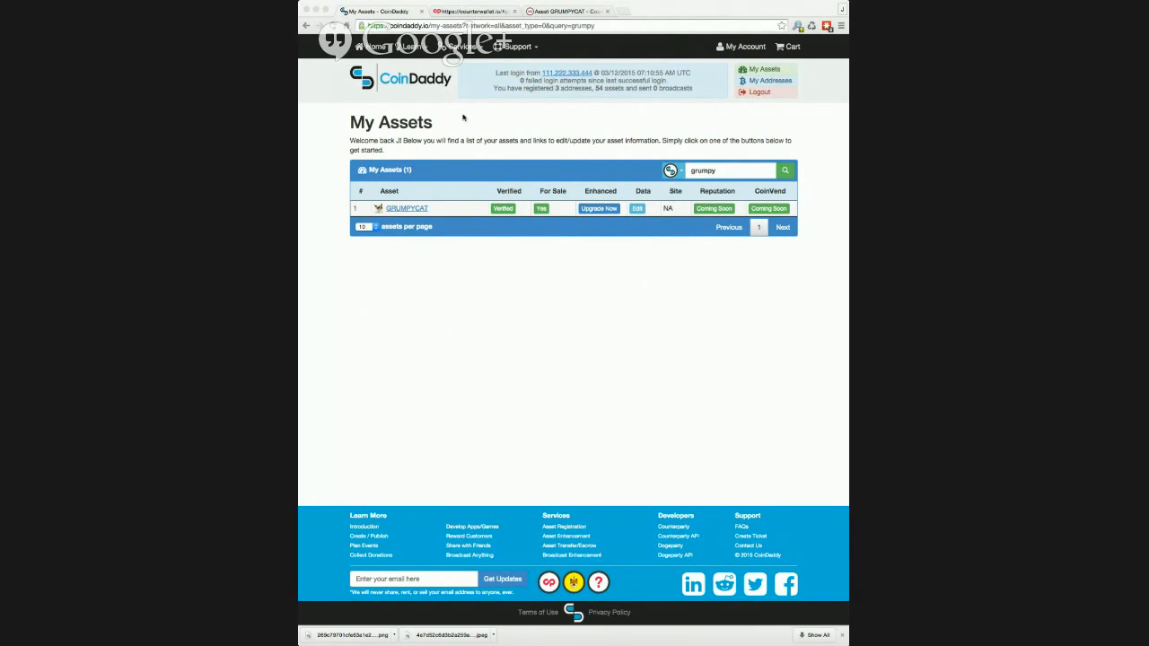
{"action": "left_click", "coordinate": [334, 25]}
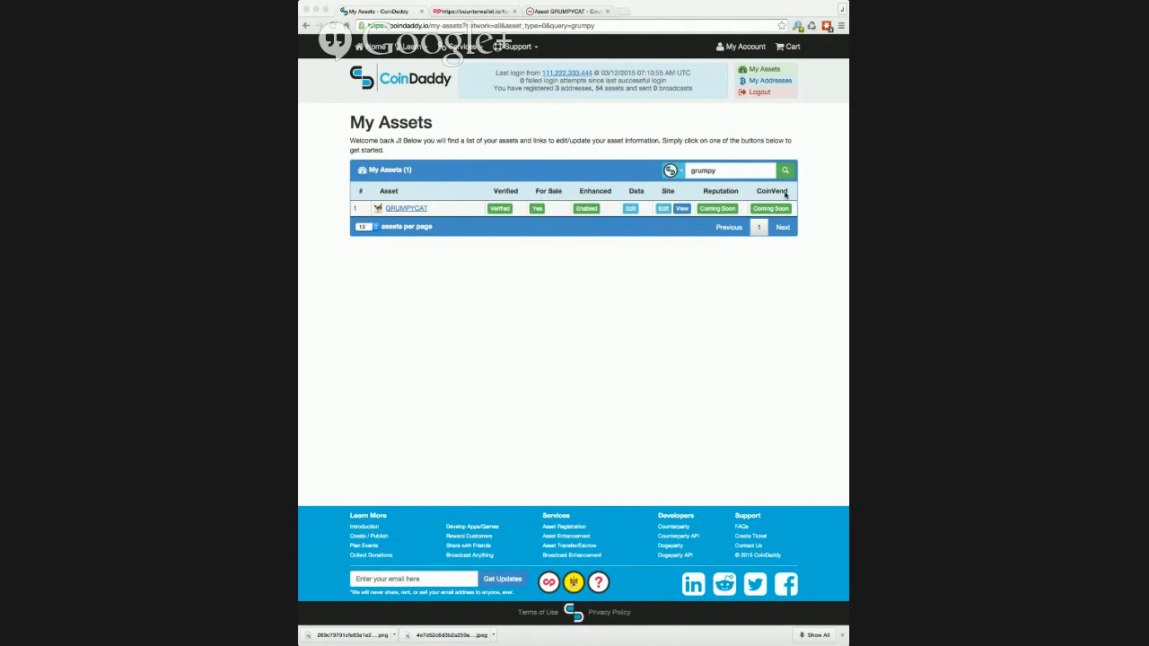
Click Edit in GRUMPYCAT's Data column to open its asset information form.
{"action": "left_click", "coordinate": [631, 209]}
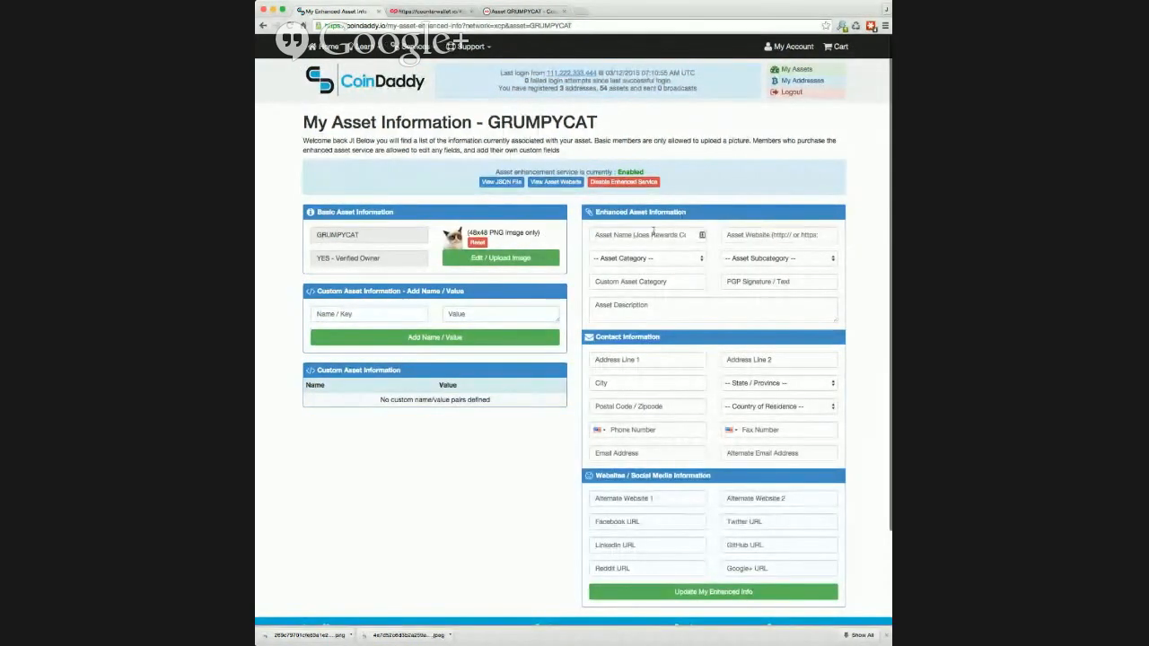
Enter the asset name 'Grumpycat coin' and type a grumpycat.xcp.coinsite.io website address.
{"action": "left_click", "coordinate": [653, 233]}
{"action": "type", "text": "Grumpycat.com"}
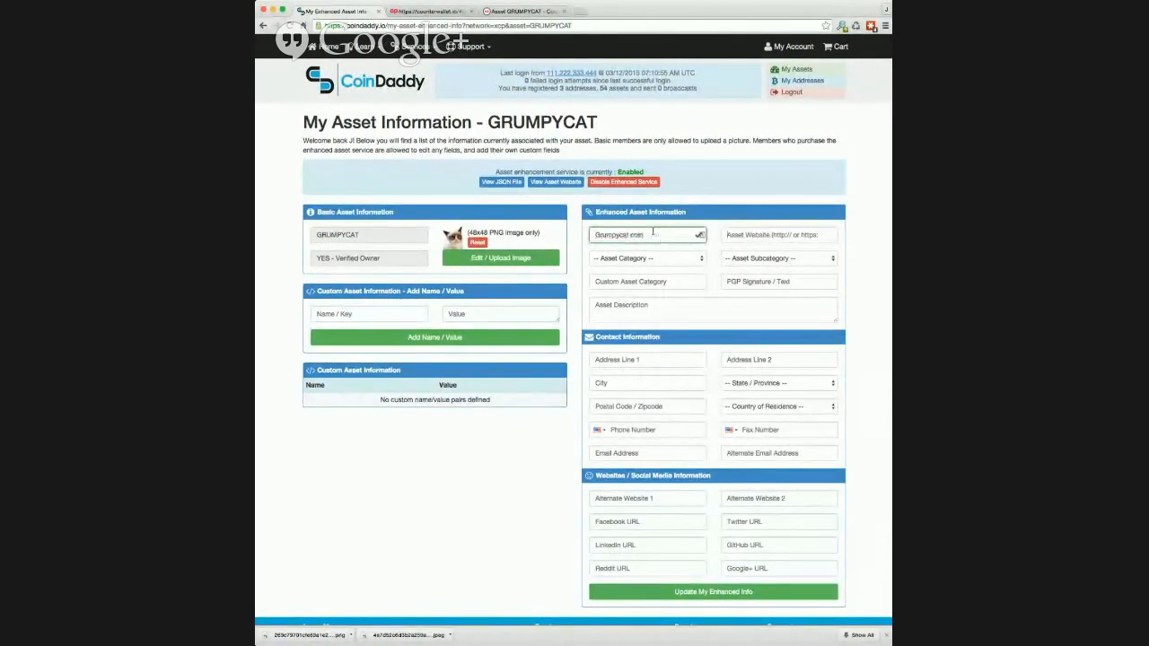
{"action": "key", "text": "Tab"}
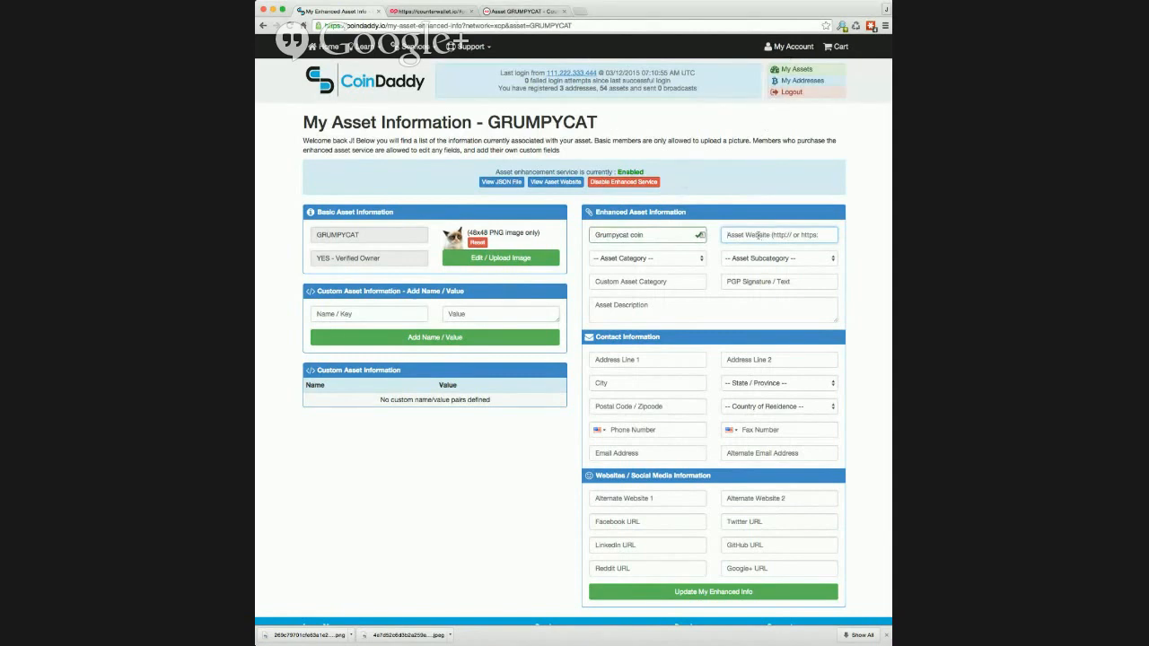
{"action": "type", "text": "grumpiycat.coinsite.io"}
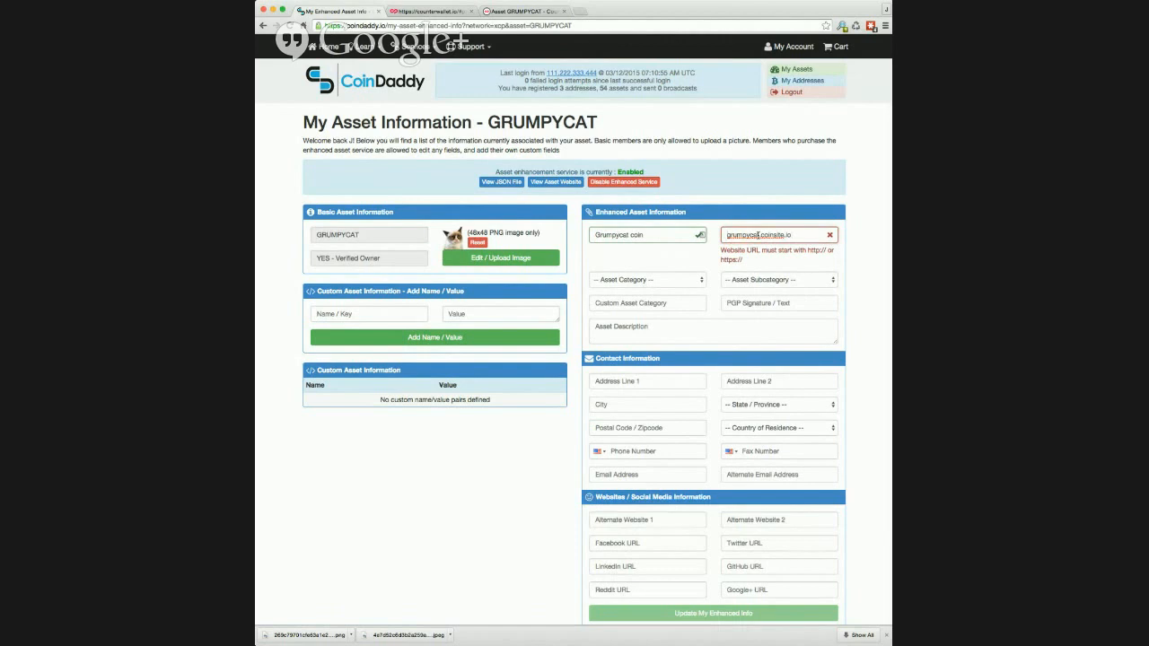
{"action": "type", "text": "xc"}
{"action": "type", "text": "p."}
{"action": "type", "text": "http;/"}
{"action": "key", "text": "BackSpace"}
{"action": "key", "text": "BackSpace"}
{"action": "type", "text": "://"}
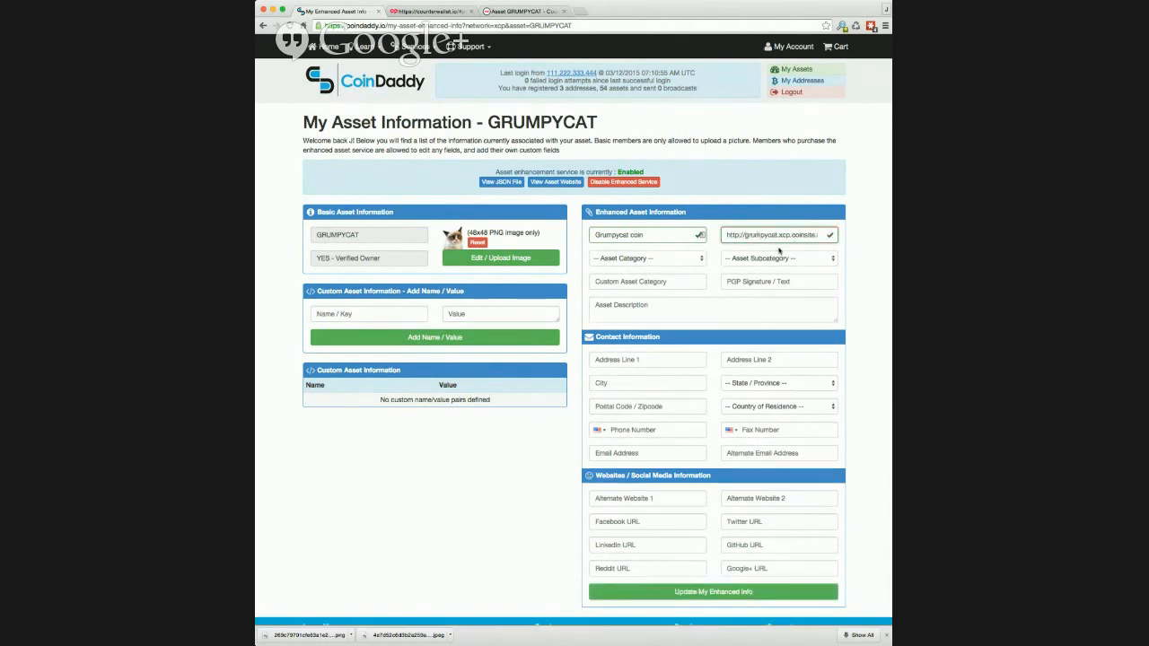
{"action": "left_click", "coordinate": [552, 183]}
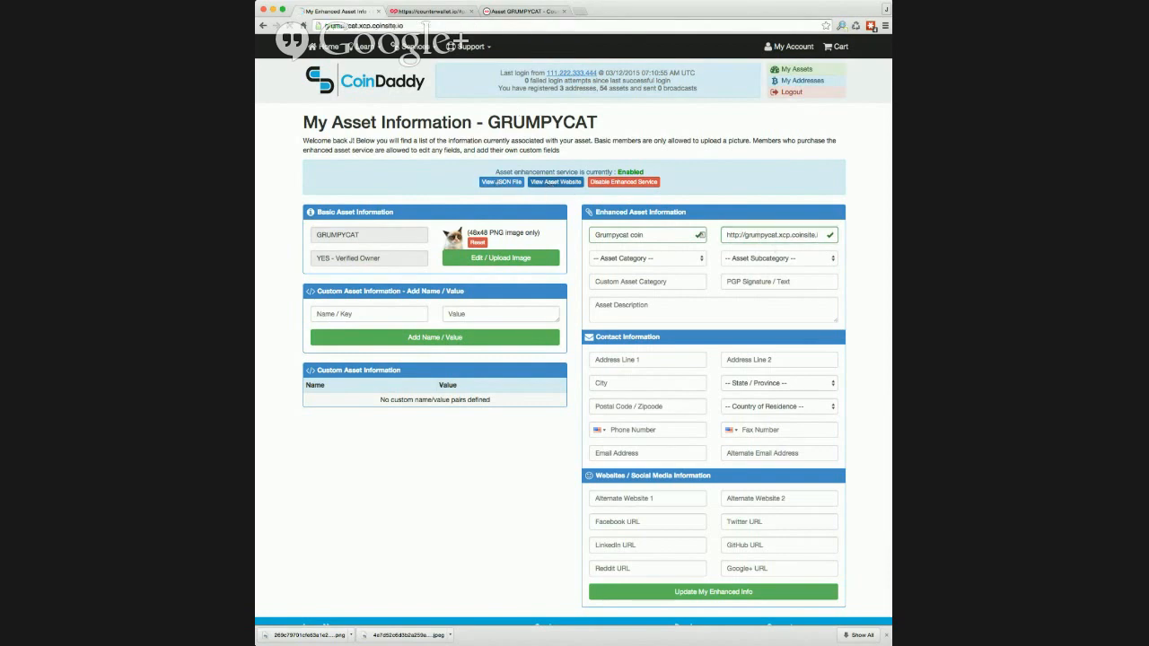
{"action": "left_click", "coordinate": [334, 26]}
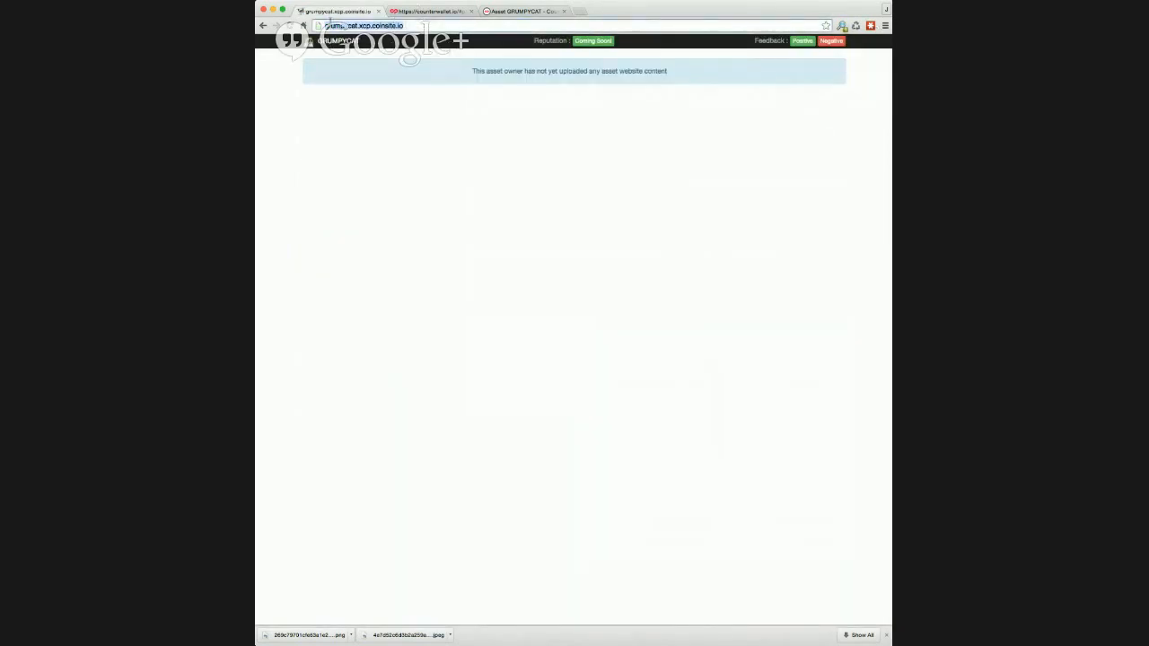
{"action": "left_click", "coordinate": [263, 25]}
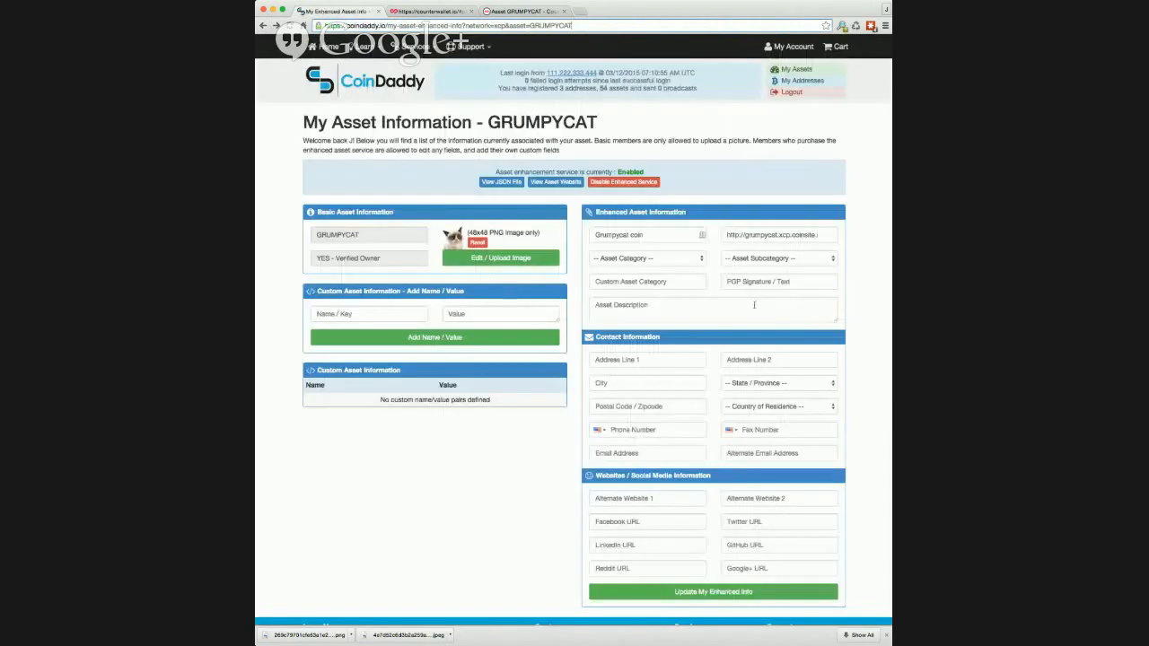
{"action": "left_click_drag", "start_coordinate": [821, 237], "coordinate": [703, 237]}
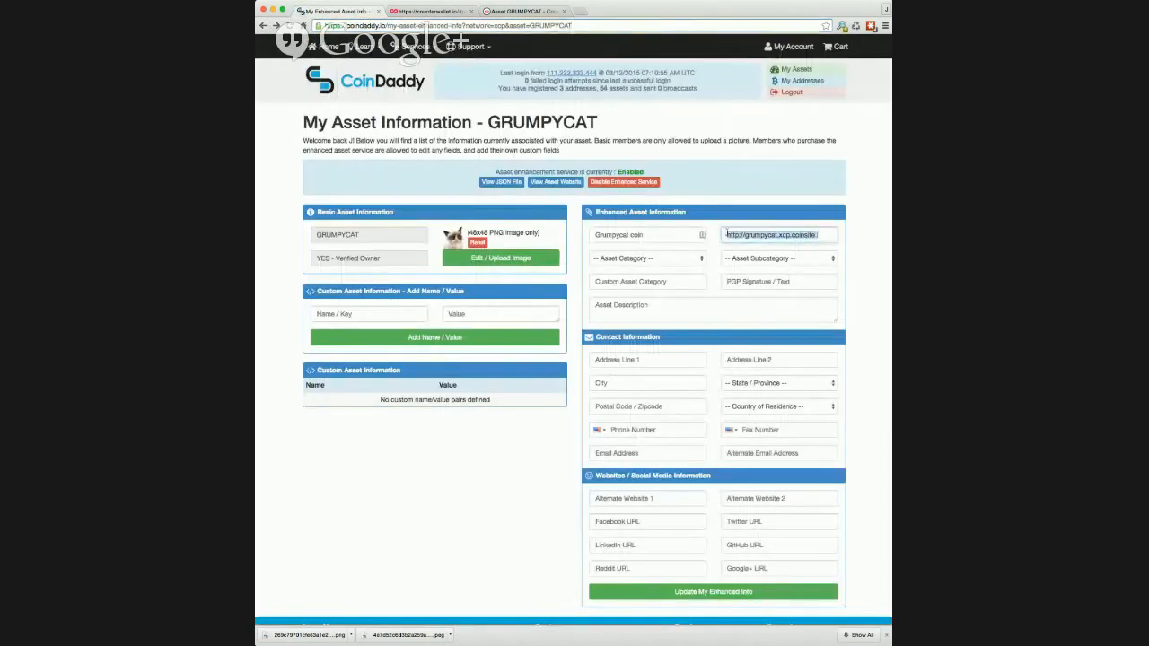
{"action": "key", "text": "super+v"}
{"action": "left_click", "coordinate": [675, 258]}
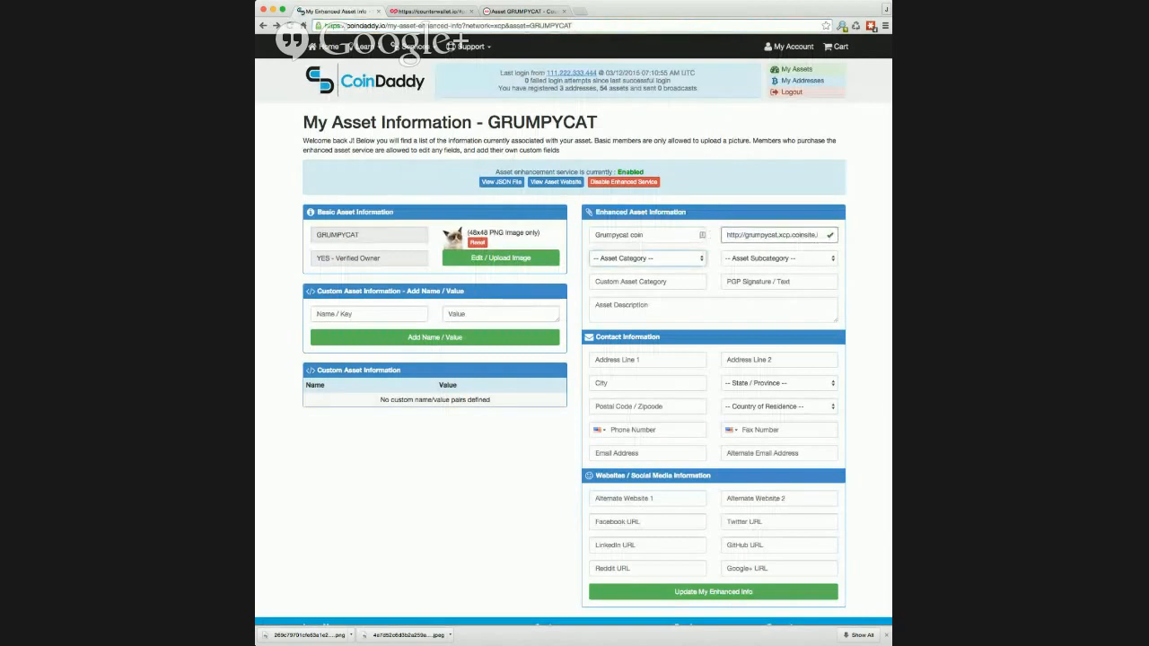
Set the asset category to Brand or Product and the subcategory to Pet Supplies.
{"action": "left_click", "coordinate": [642, 281]}
{"action": "left_click", "coordinate": [740, 260]}
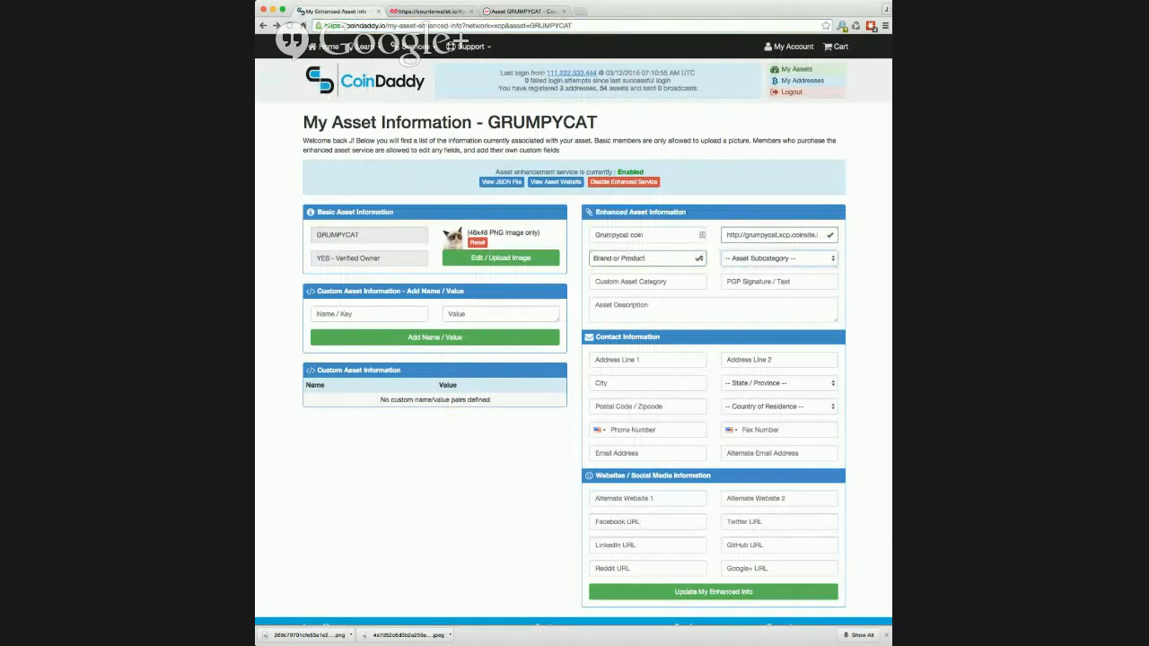
{"action": "left_click", "coordinate": [688, 261]}
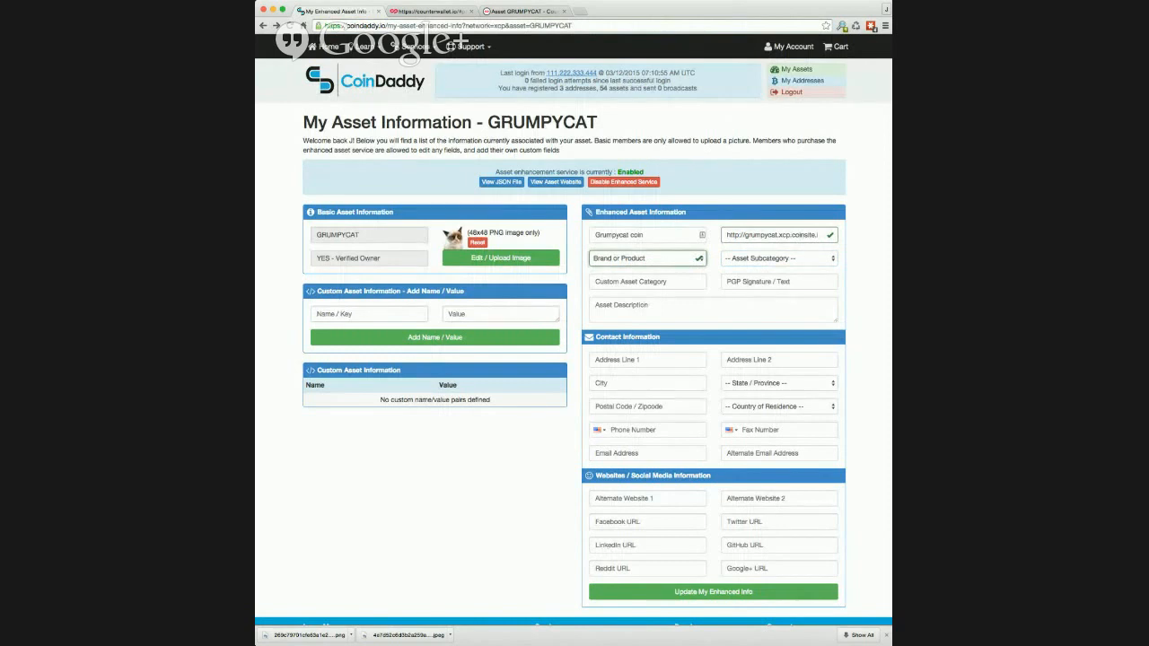
{"action": "left_click", "coordinate": [729, 262]}
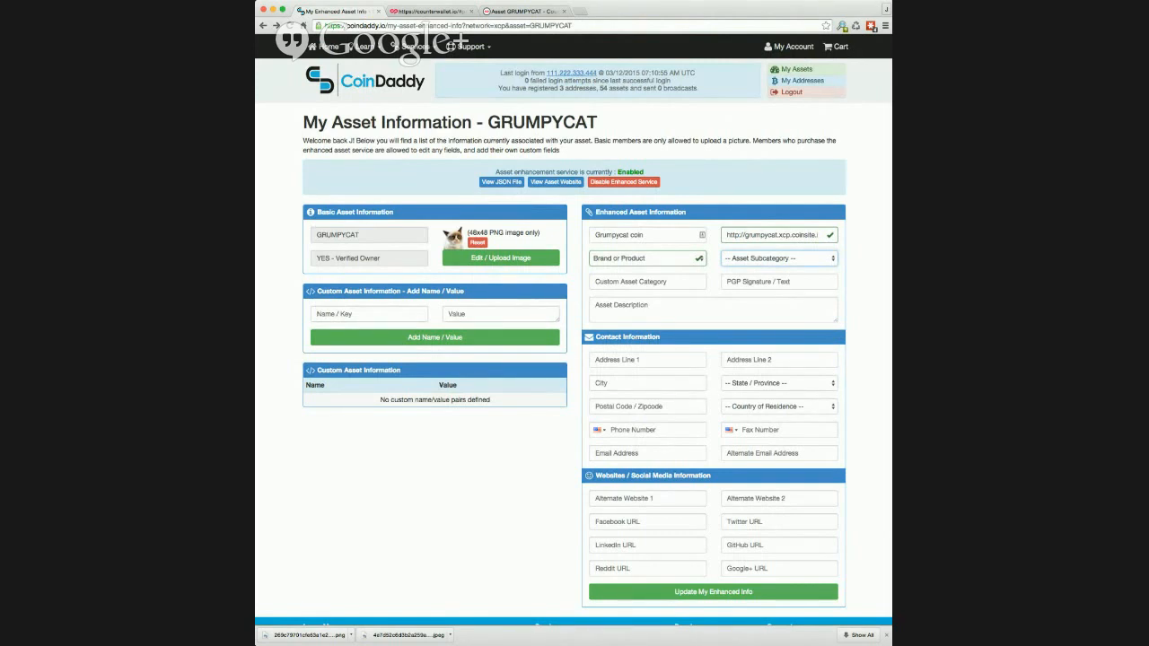
{"action": "left_click", "coordinate": [738, 262]}
Enter 'Grumpy cat category' as the custom category and a short grumpycat asset description.
{"action": "left_click", "coordinate": [666, 286]}
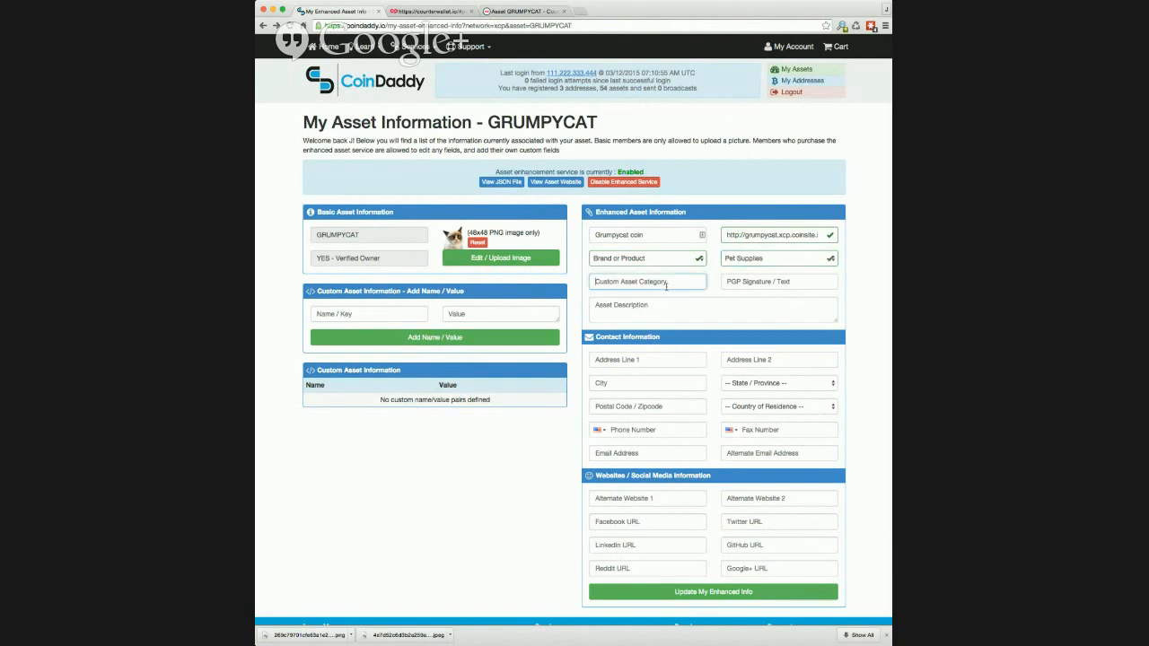
{"action": "type", "text": "Grumpy cat cagteg"}
{"action": "key", "text": "BackSpace"}
{"action": "key", "text": "BackSpace"}
{"action": "type", "text": "tegory"}
{"action": "key", "text": "Tab"}
{"action": "type", "text": "This is a "}
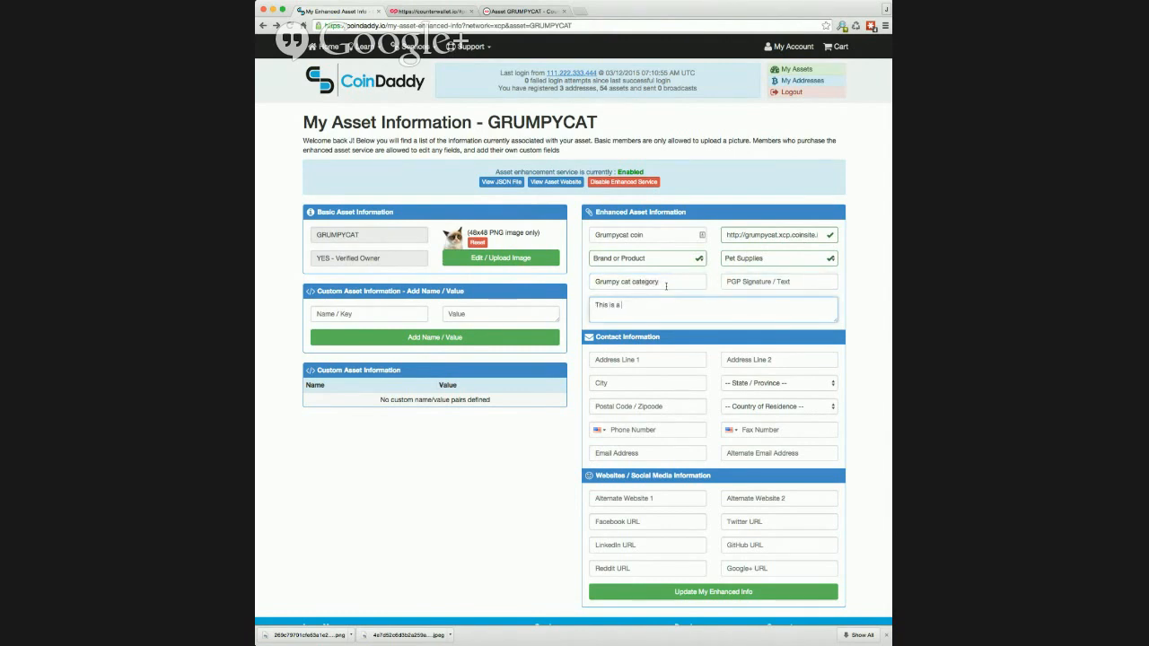
{"action": "type", "text": "description for the grumpycat asset. This is where"}
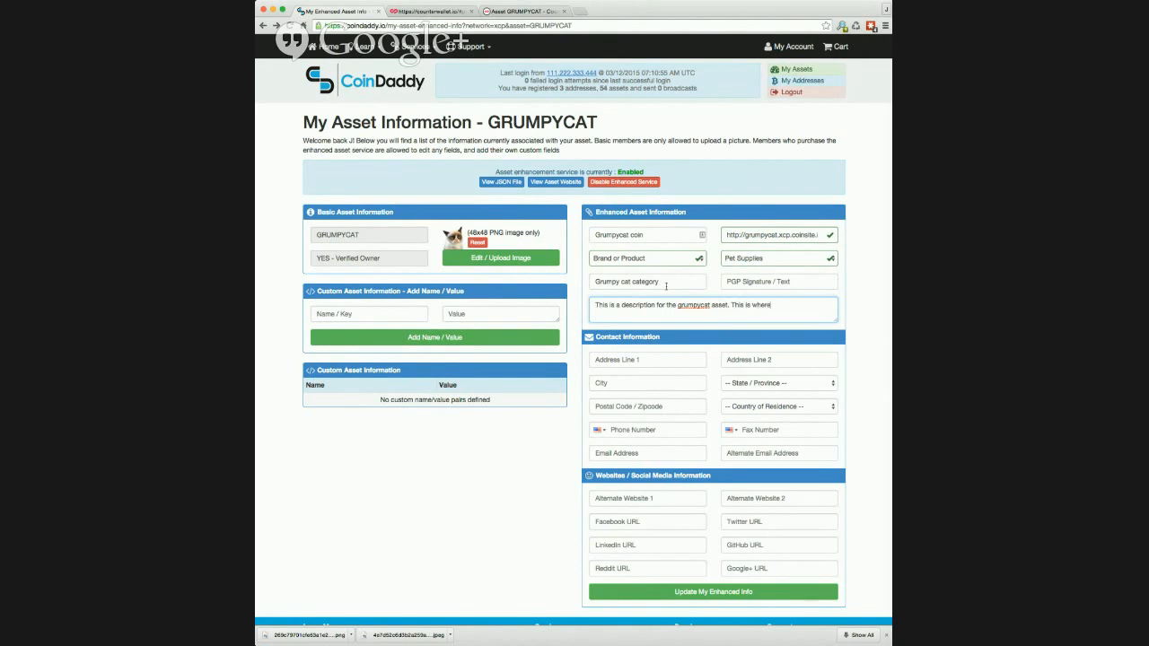
{"action": "type", "text": " we put info about how s"}
{"action": "type", "text": "wesome our grumpycat asset it"}
{"action": "key", "text": "Tab"}
Fill the contact address fields from the saved address suggestion.
{"action": "type", "text": "1234"}
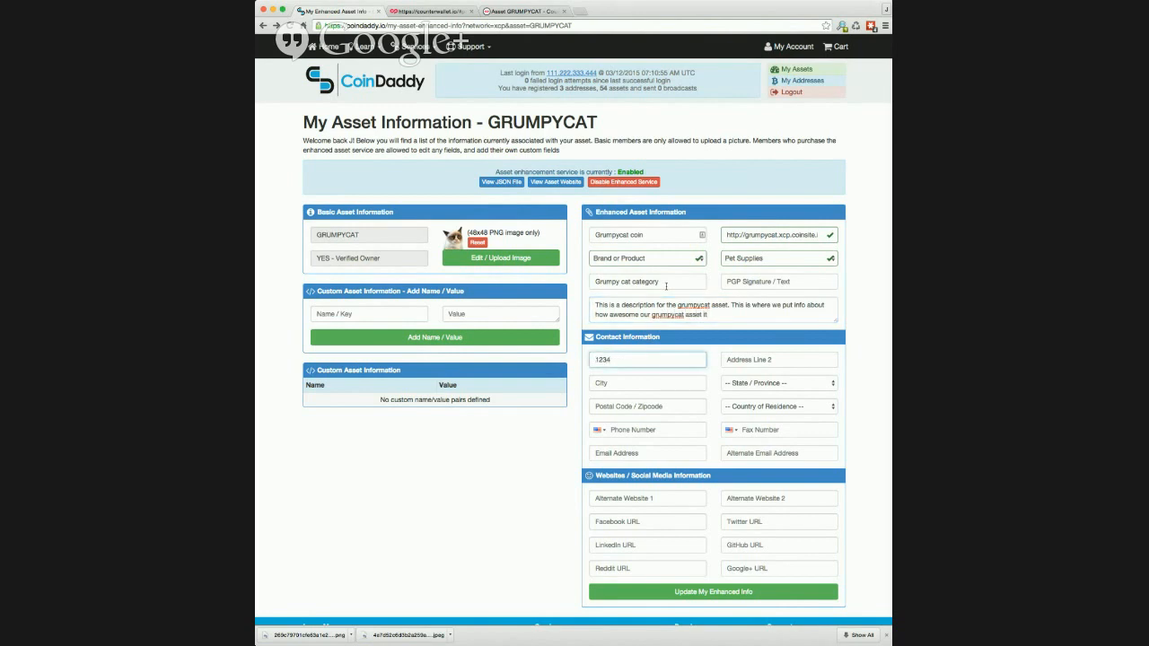
{"action": "key", "text": "Down"}
{"action": "key", "text": "Return"}
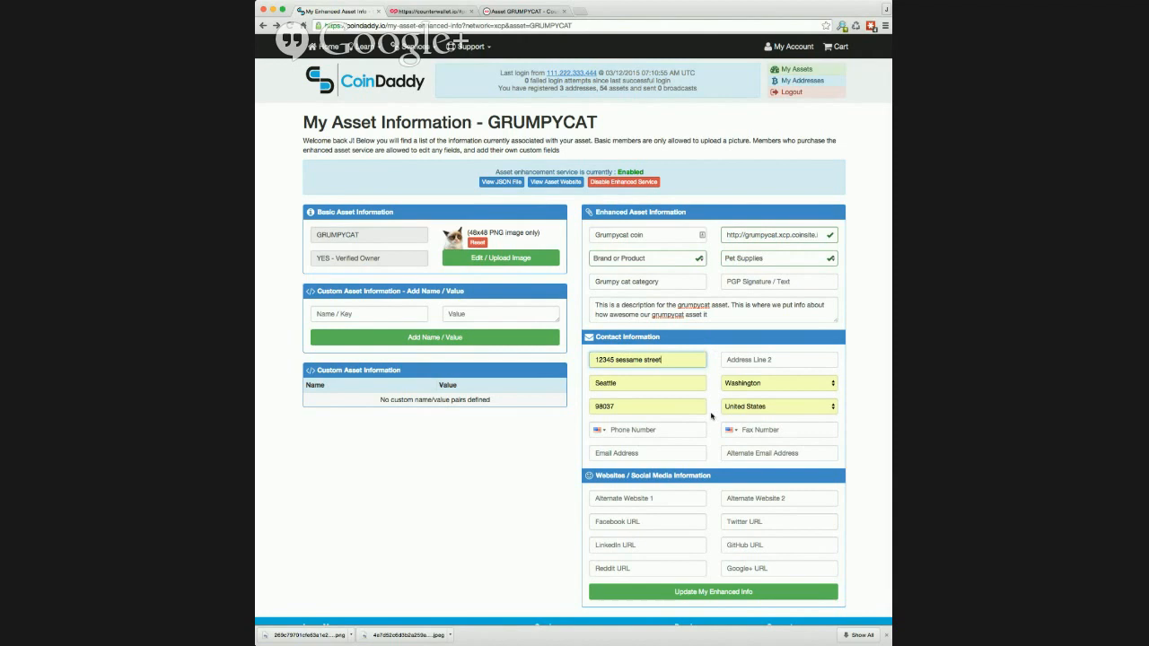
{"action": "left_click", "coordinate": [659, 456]}
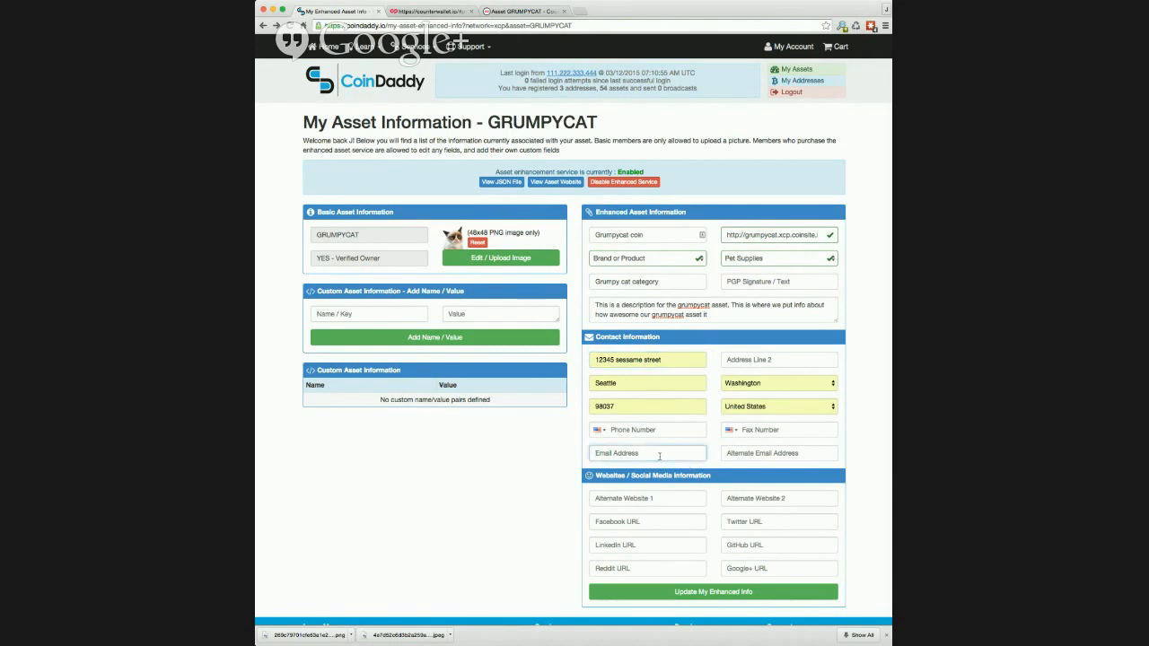
{"action": "type", "text": "jeremy"}
{"action": "key", "text": "Down"}
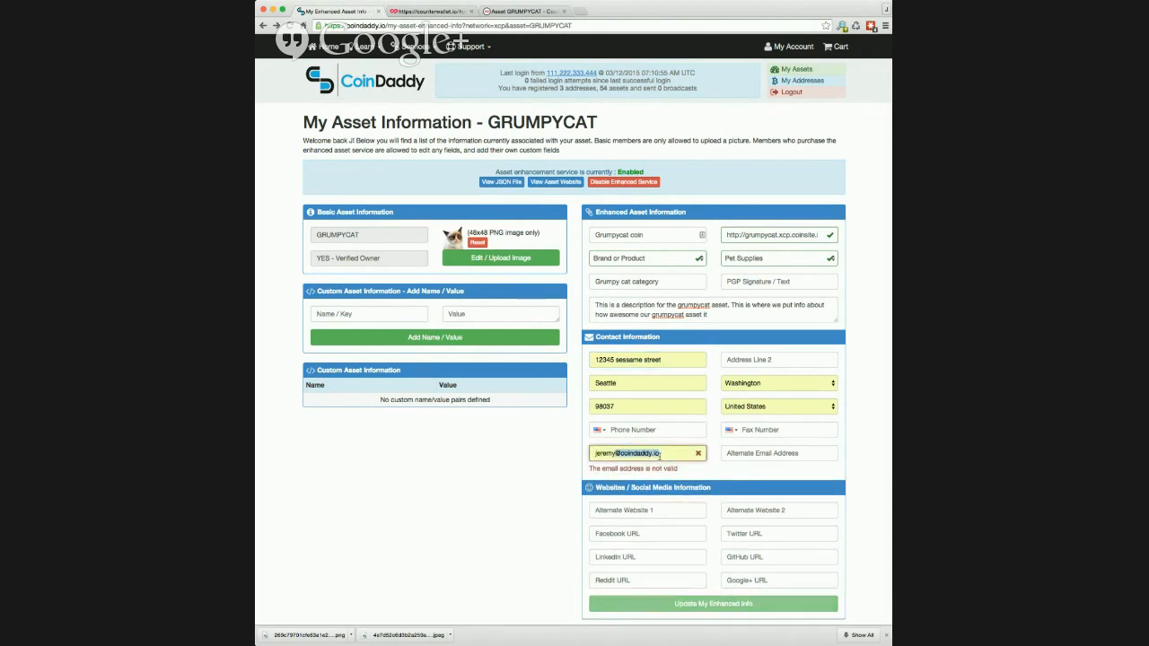
{"action": "key", "text": "Return"}
{"action": "key", "text": "Tab"}
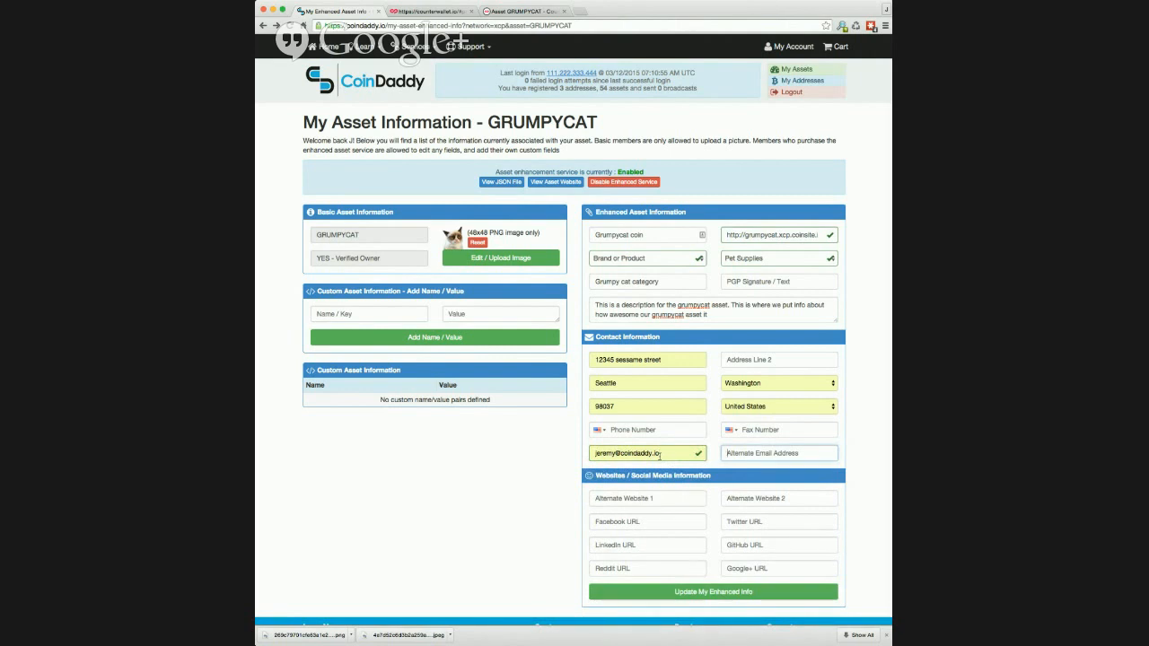
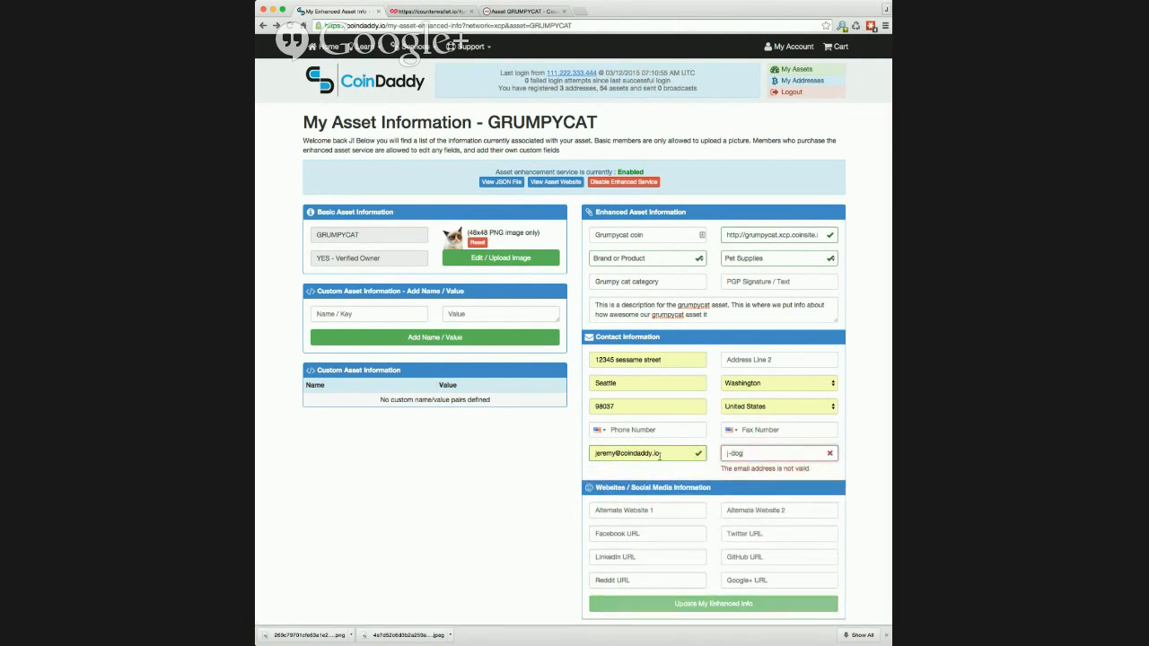
{"action": "left_click", "coordinate": [648, 500]}
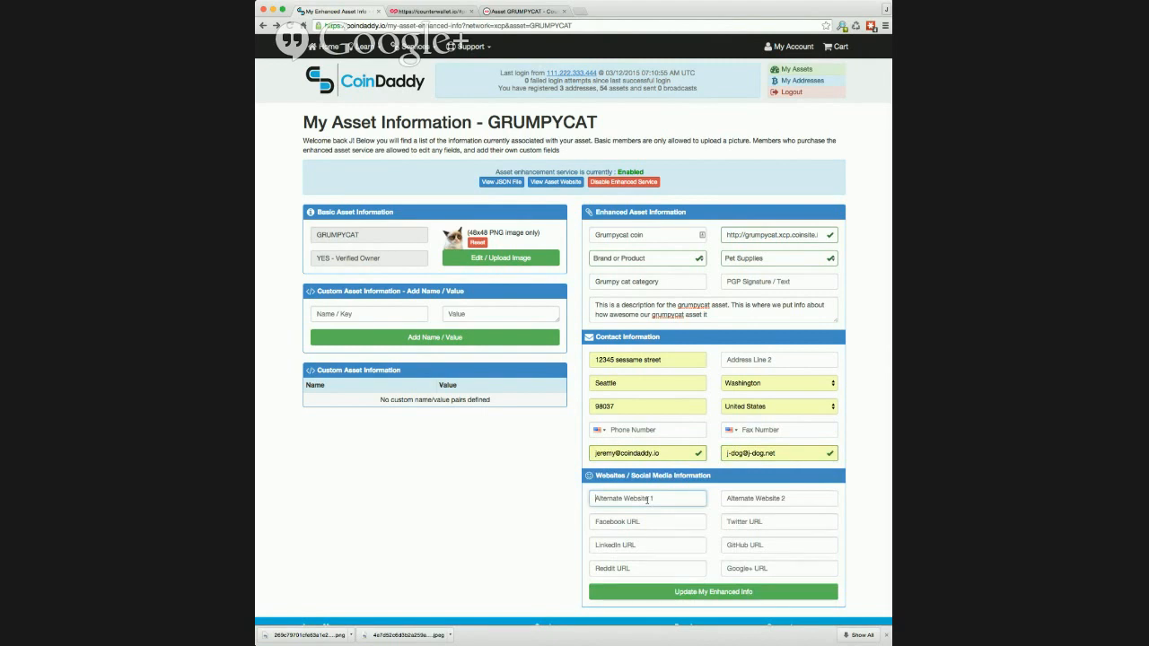
{"action": "left_click", "coordinate": [636, 522]}
{"action": "type", "text": "http://ww"}
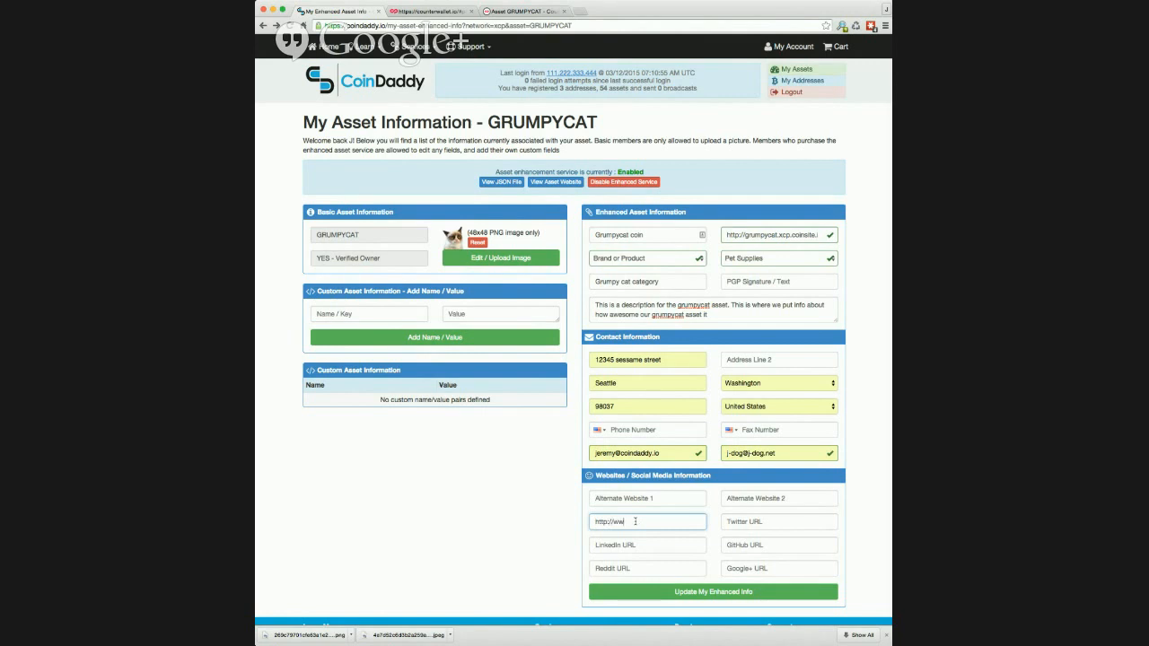
{"action": "type", "text": "w.facebook.com/grumy"}
{"action": "type", "text": "cat"}
Save GRUMPYCAT's enhanced info, including the Facebook URL, with Update My Enhanced Info.
{"action": "left_click", "coordinate": [721, 597]}
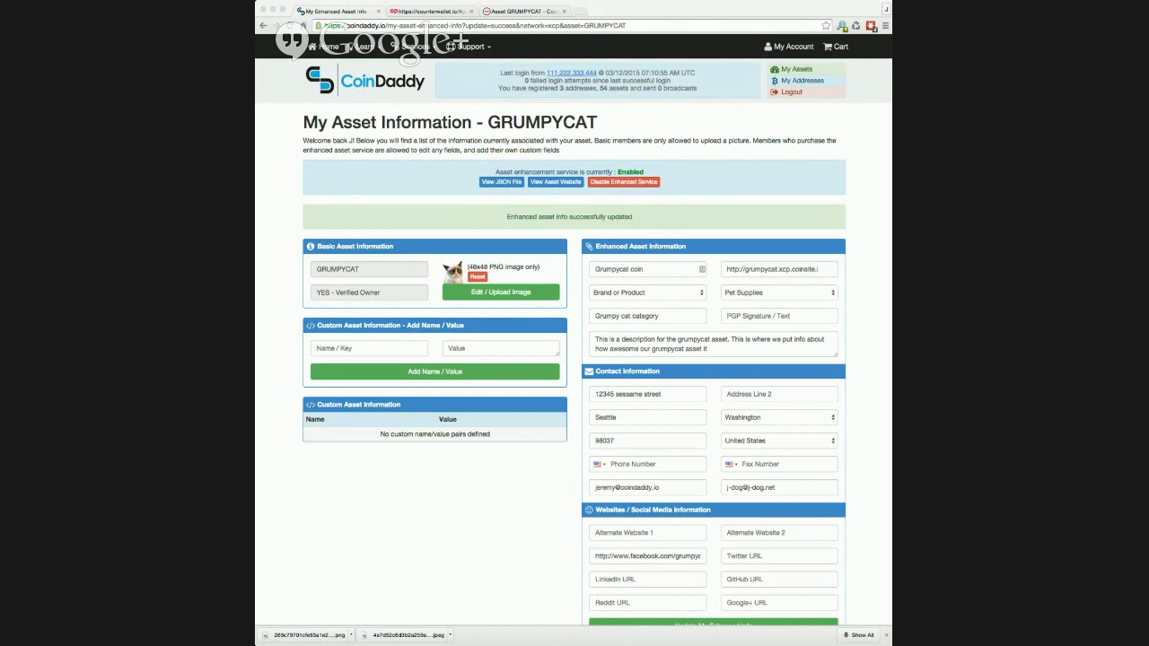
Add a custom pair with key are_cats_cool and value 'most definitely!'.
{"action": "left_click", "coordinate": [366, 349]}
{"action": "type", "text": "are_cats_cool"}
{"action": "left_click", "coordinate": [460, 348]}
{"action": "type", "text": "most definite"}
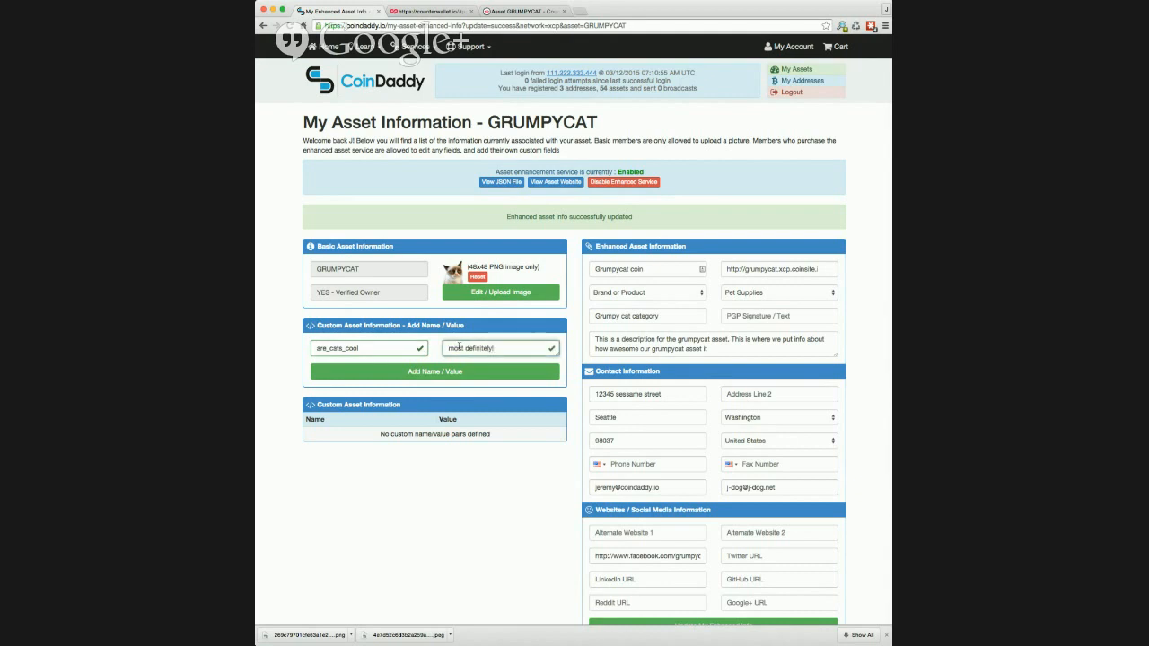
{"action": "left_click", "coordinate": [458, 372]}
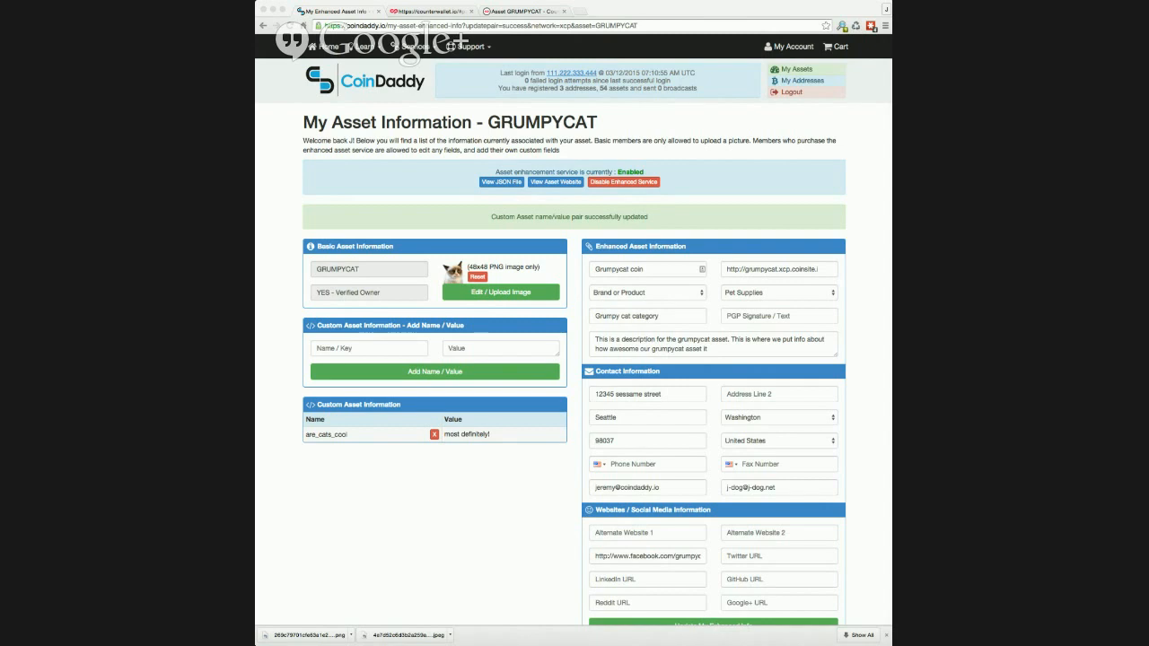
Load GRUMPYCAT's public asset page in a new tab and review its details and information sources.
{"action": "left_click", "coordinate": [532, 13]}
{"action": "left_click", "coordinate": [580, 11]}
{"action": "type", "text": "https://whois.coindaddy.io/xcp/asset/GRUMPYCAT"}
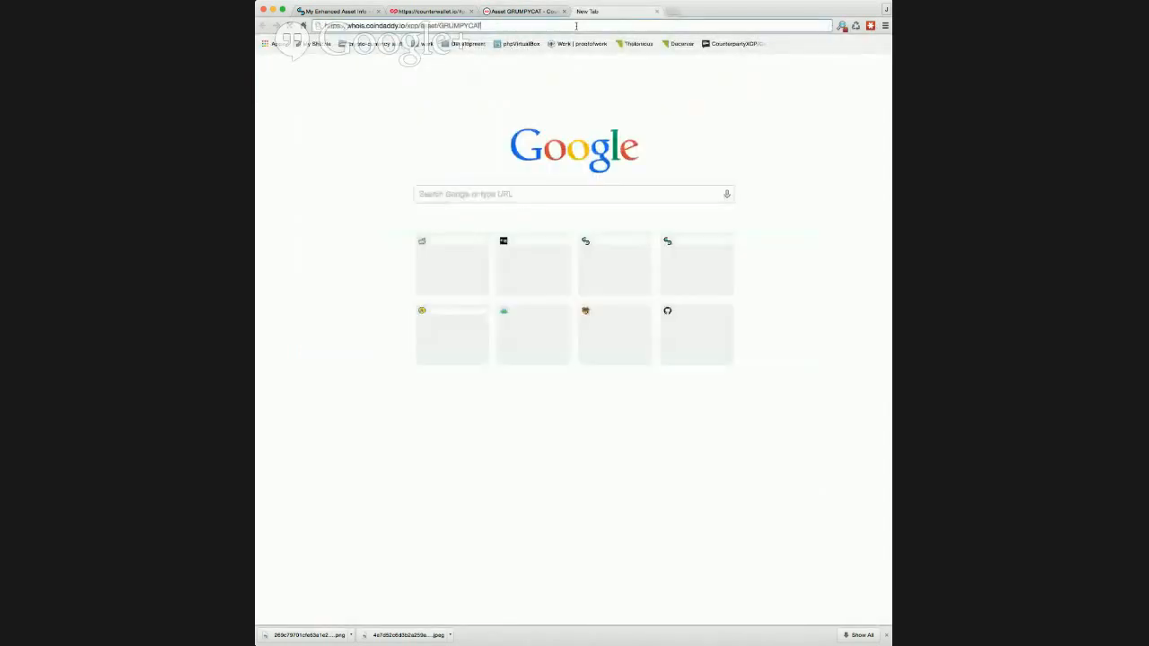
{"action": "key", "text": "Return"}
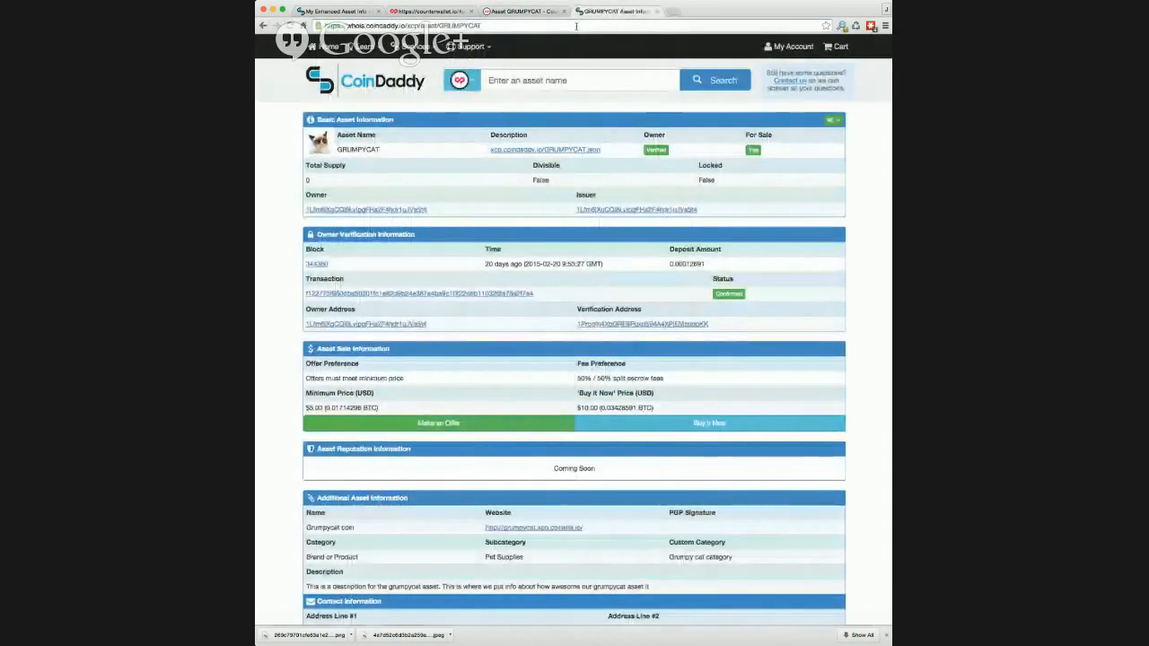
{"action": "scroll", "coordinate": [579, 288], "scroll_direction": "down", "scroll_amount": 2}
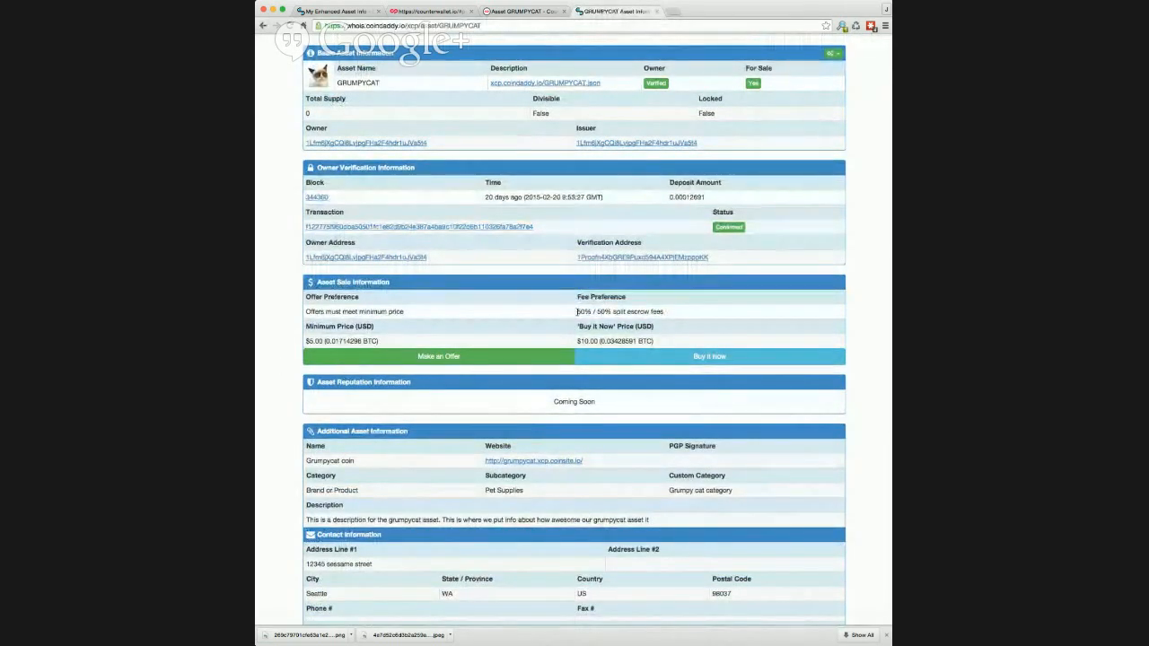
{"action": "scroll", "coordinate": [576, 312], "scroll_direction": "down", "scroll_amount": 3}
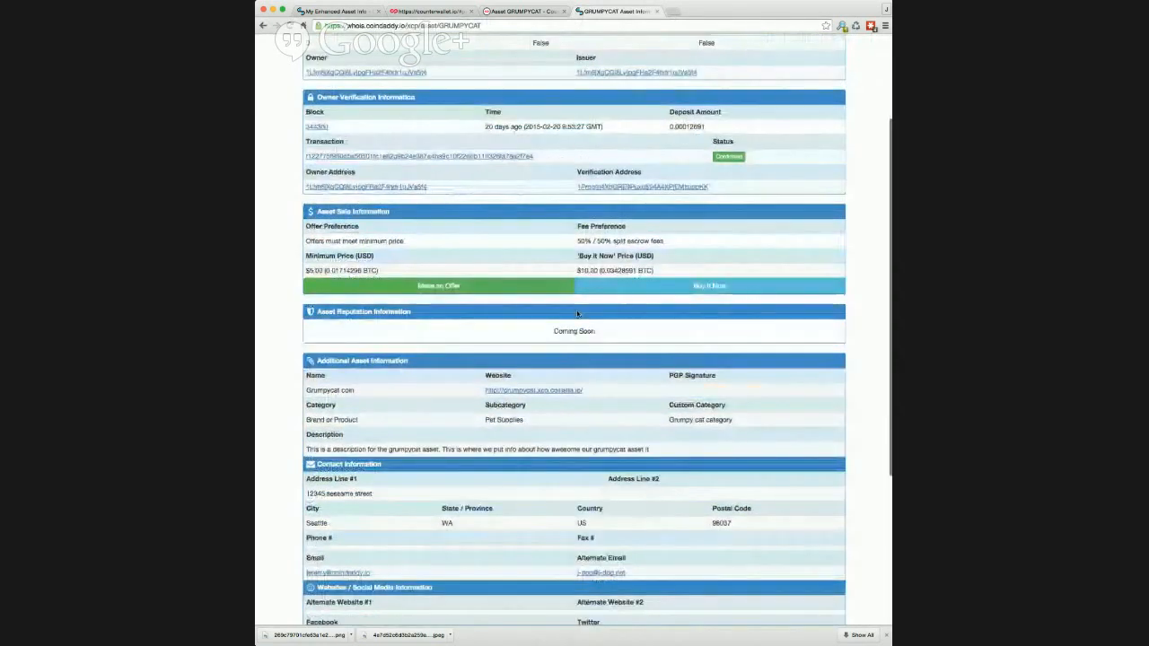
{"action": "scroll", "coordinate": [577, 312], "scroll_direction": "down", "scroll_amount": 5}
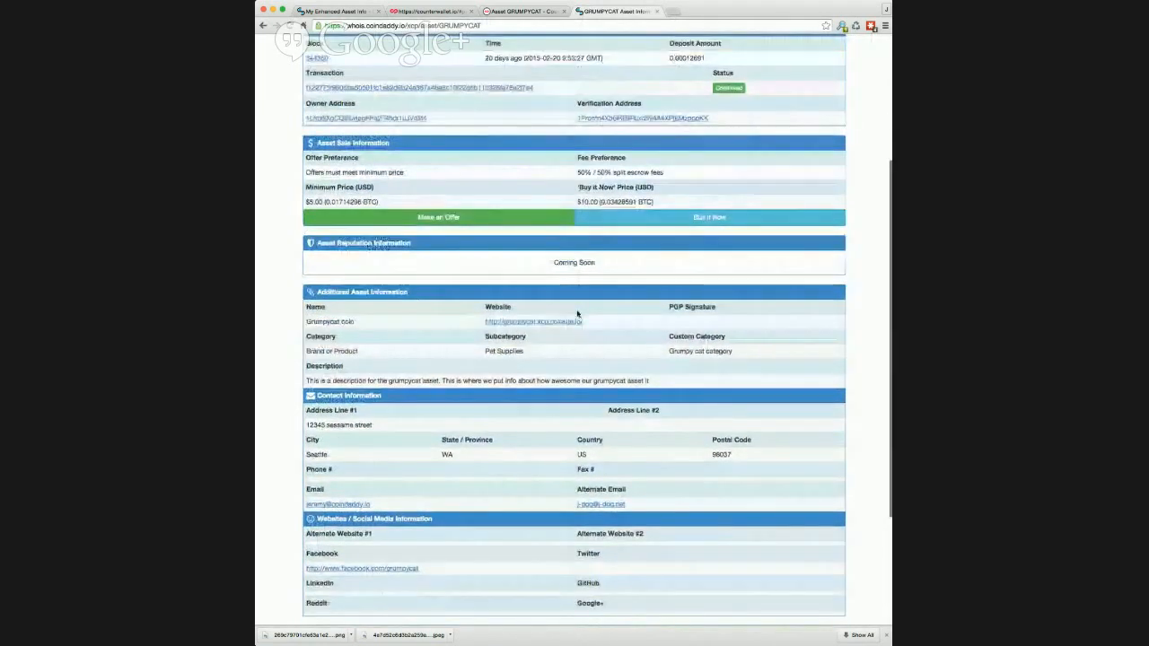
{"action": "scroll", "coordinate": [577, 314], "scroll_direction": "down", "scroll_amount": 1}
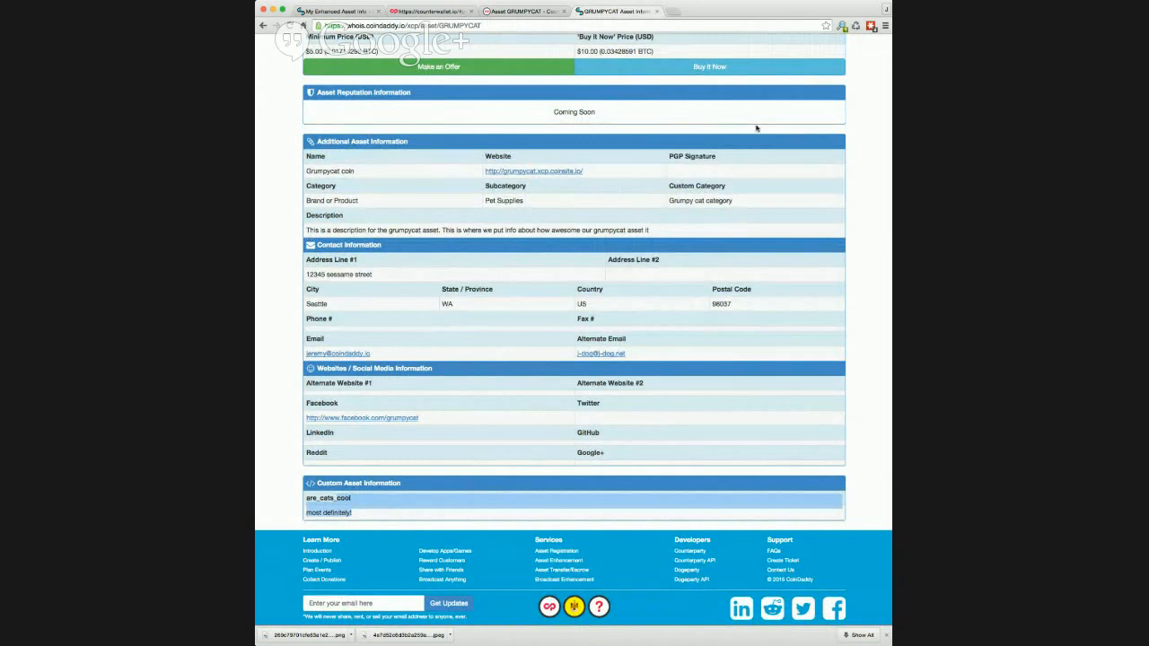
{"action": "scroll", "coordinate": [758, 128], "scroll_direction": "up", "scroll_amount": 5}
{"action": "left_click", "coordinate": [835, 120]}
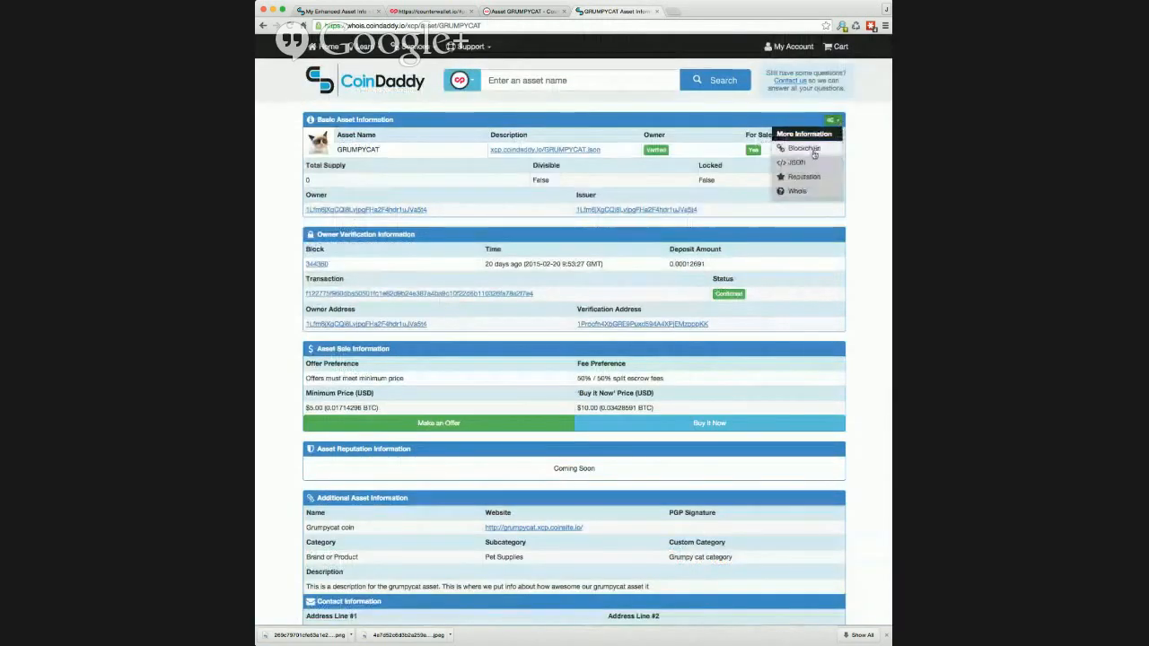
{"action": "left_click", "coordinate": [814, 153]}
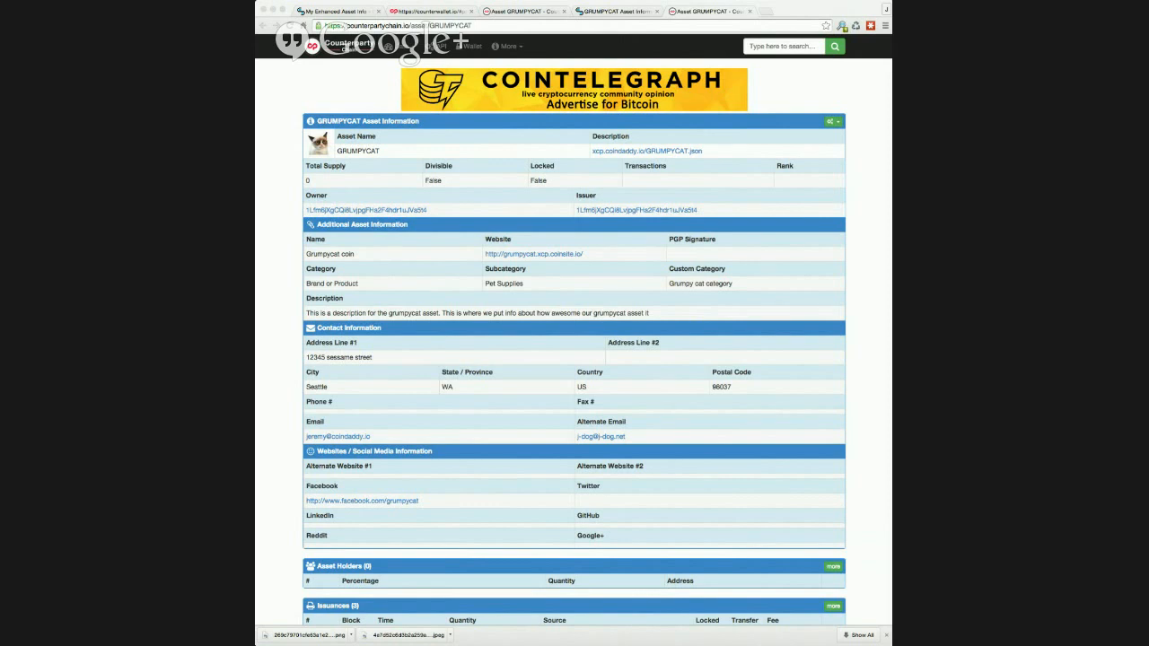
{"action": "left_click", "coordinate": [750, 10]}
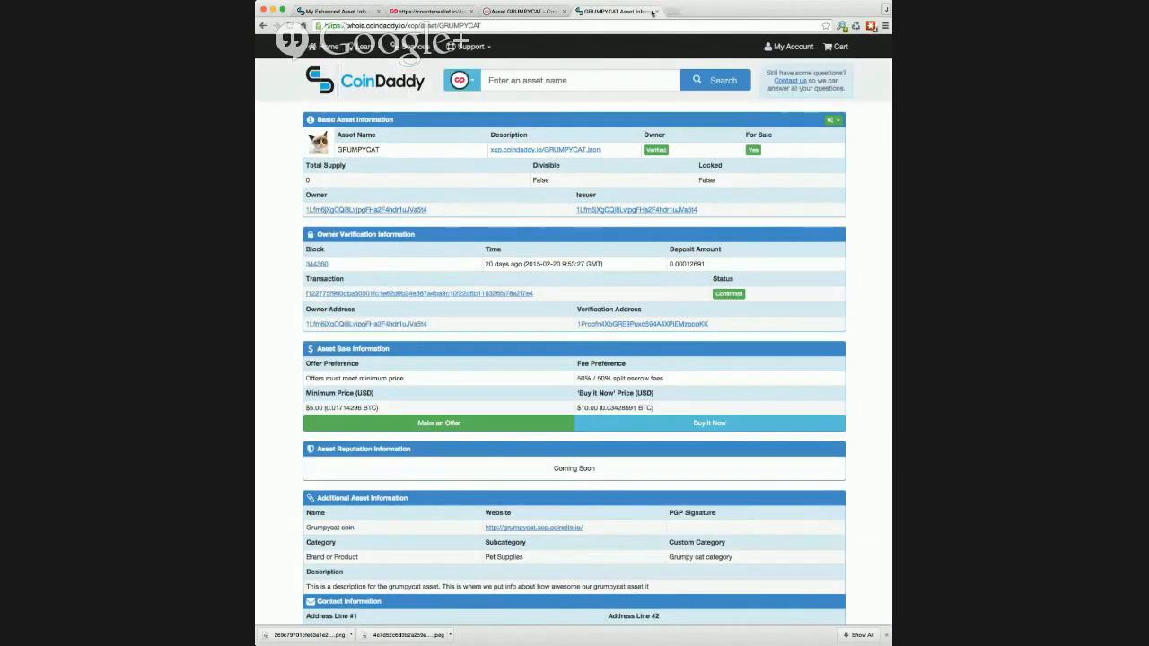
Close the public asset tab and search My Assets for 'grumpy'.
{"action": "left_click", "coordinate": [656, 12]}
{"action": "left_click", "coordinate": [335, 12]}
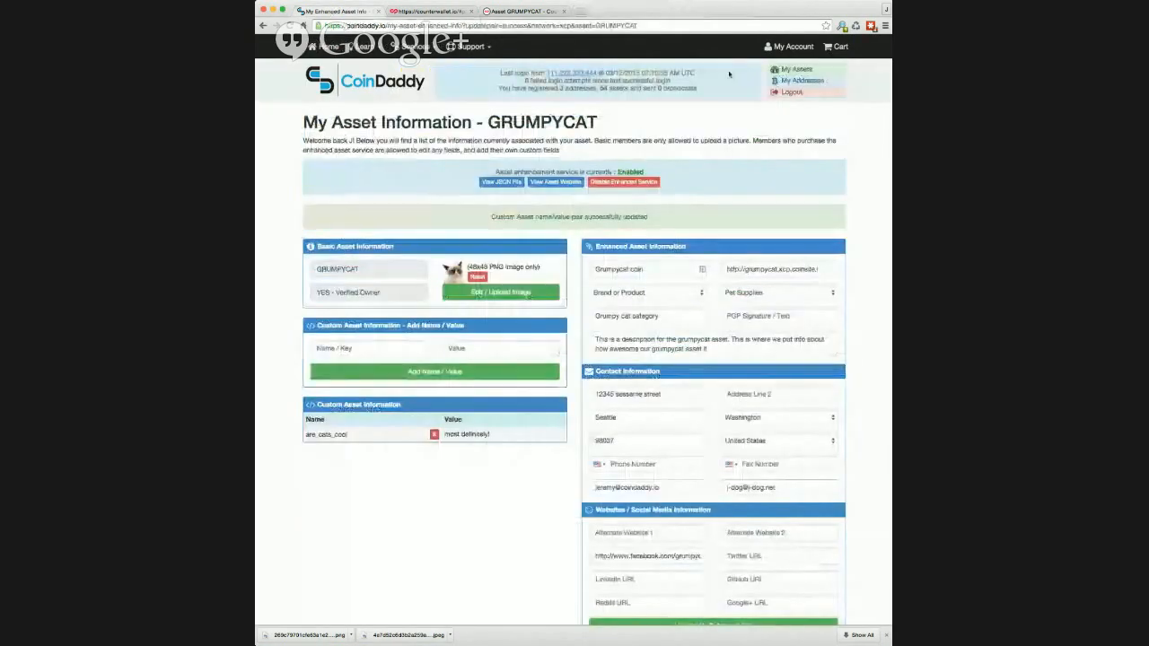
{"action": "left_click", "coordinate": [792, 70]}
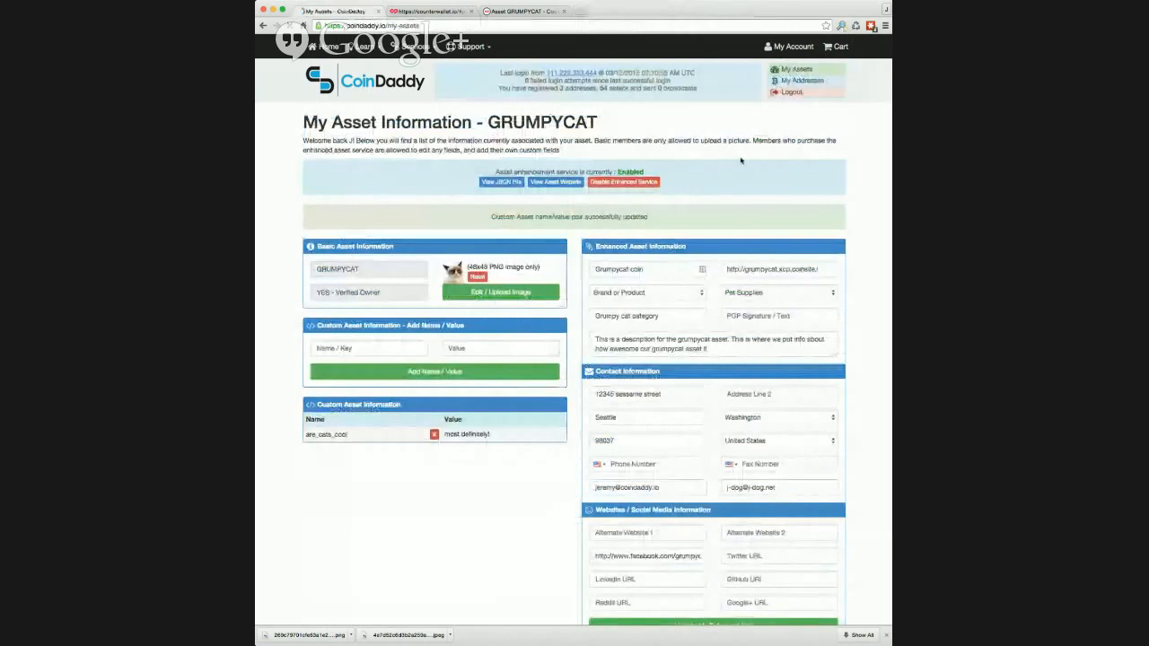
{"action": "left_click", "coordinate": [752, 162]}
{"action": "type", "text": "grumpy"}
{"action": "key", "text": "Return"}
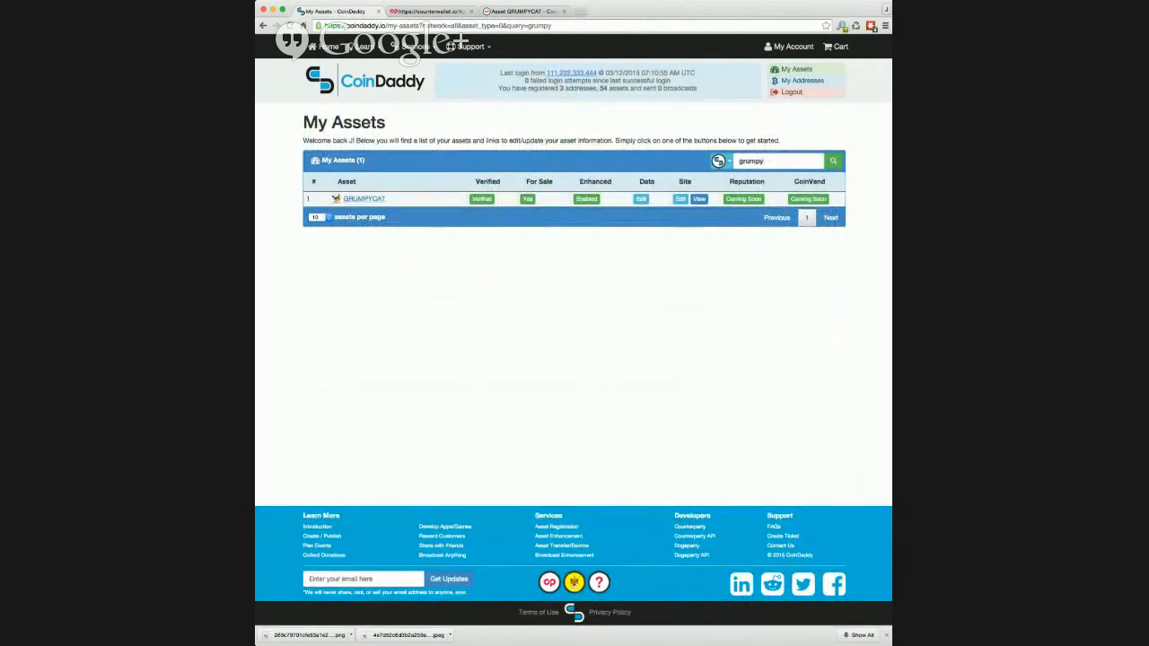
{"action": "key", "text": "super+Tab"}
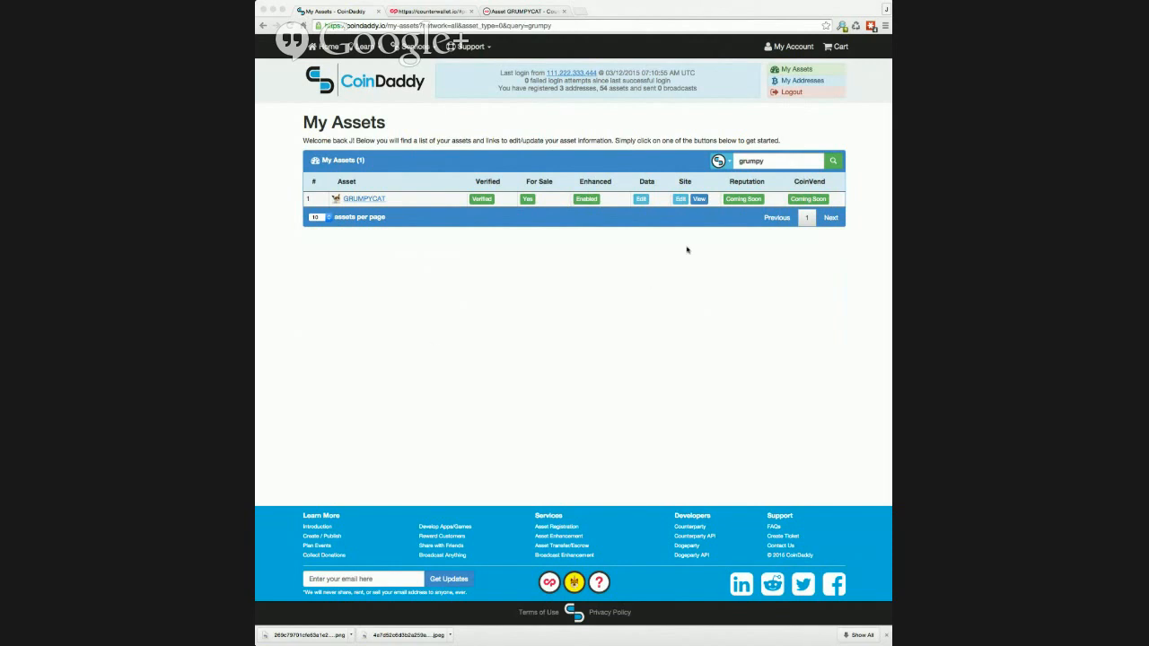
Open GRUMPYCAT's Site Edit page and save its website information with Update.
{"action": "left_click", "coordinate": [682, 199]}
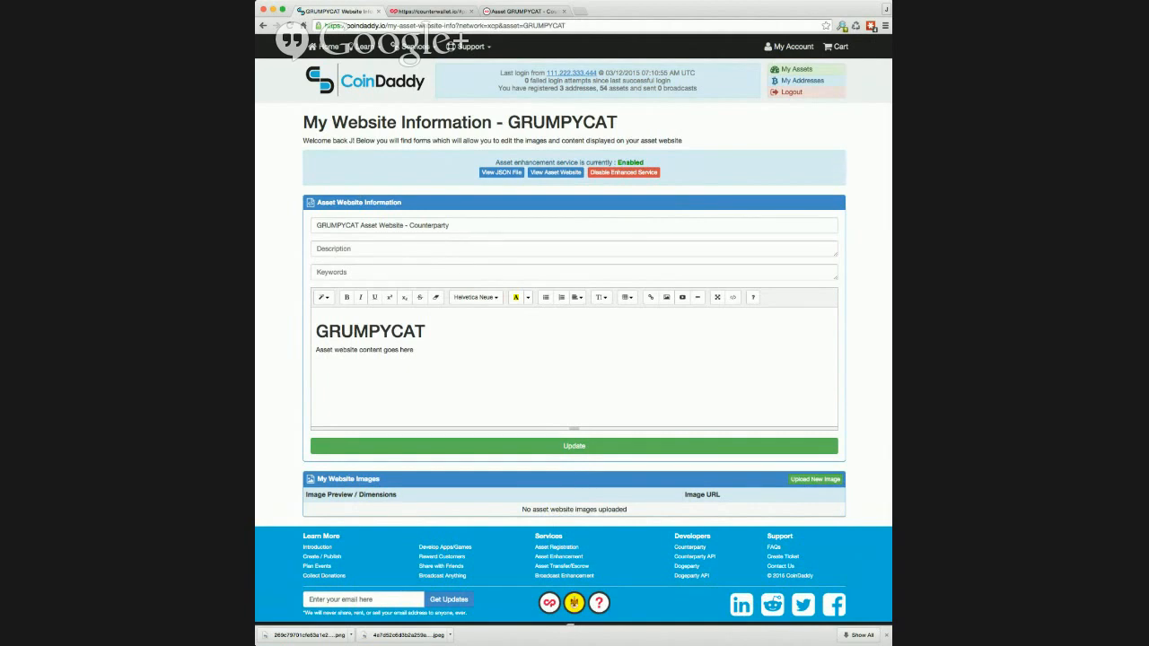
{"action": "left_click", "coordinate": [491, 448]}
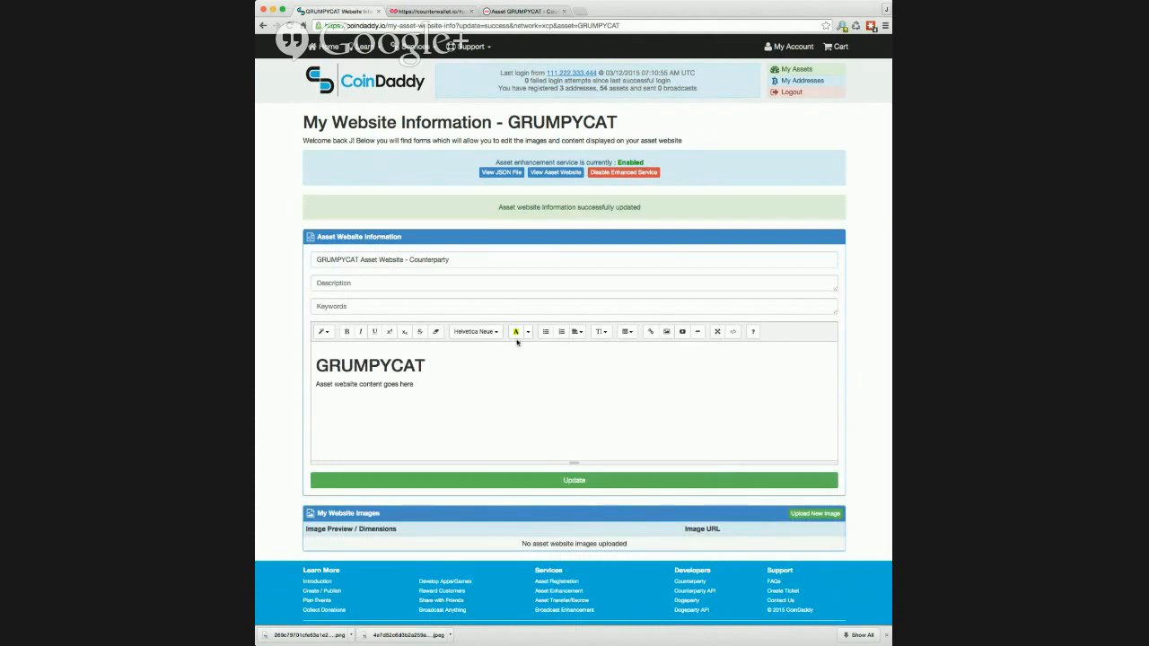
{"action": "scroll", "coordinate": [833, 508], "scroll_direction": "down", "scroll_amount": 1}
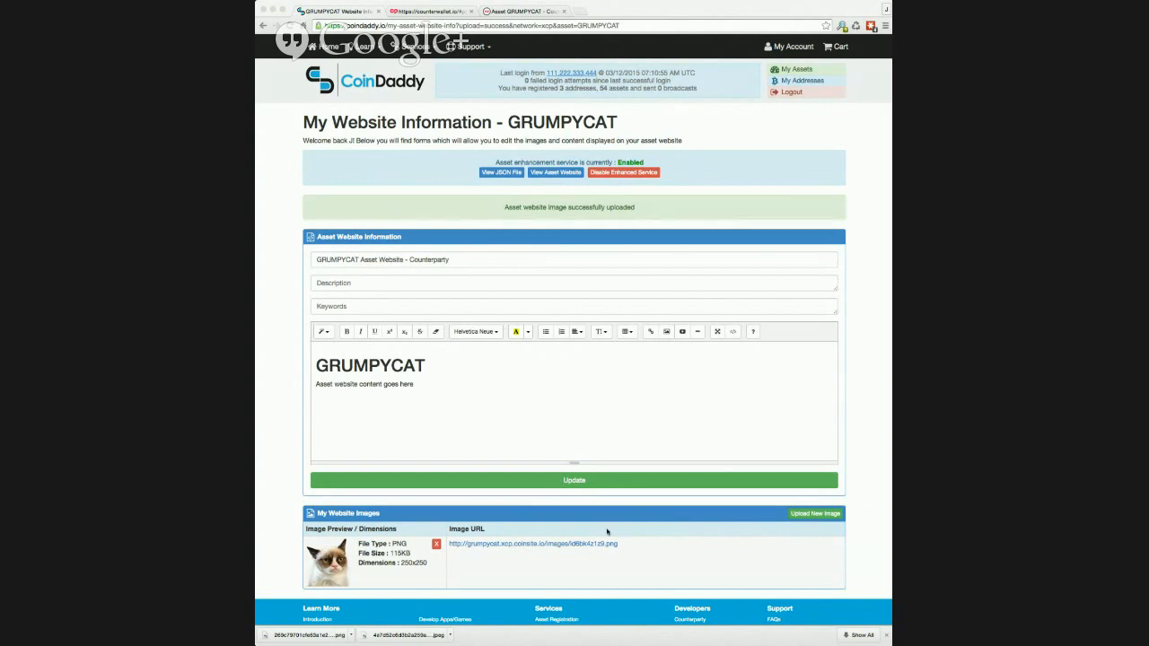
Copy the uploaded image URL and replace the placeholder content with 'This is my grumpycat website'.
{"action": "left_click_drag", "start_coordinate": [624, 545], "coordinate": [459, 545]}
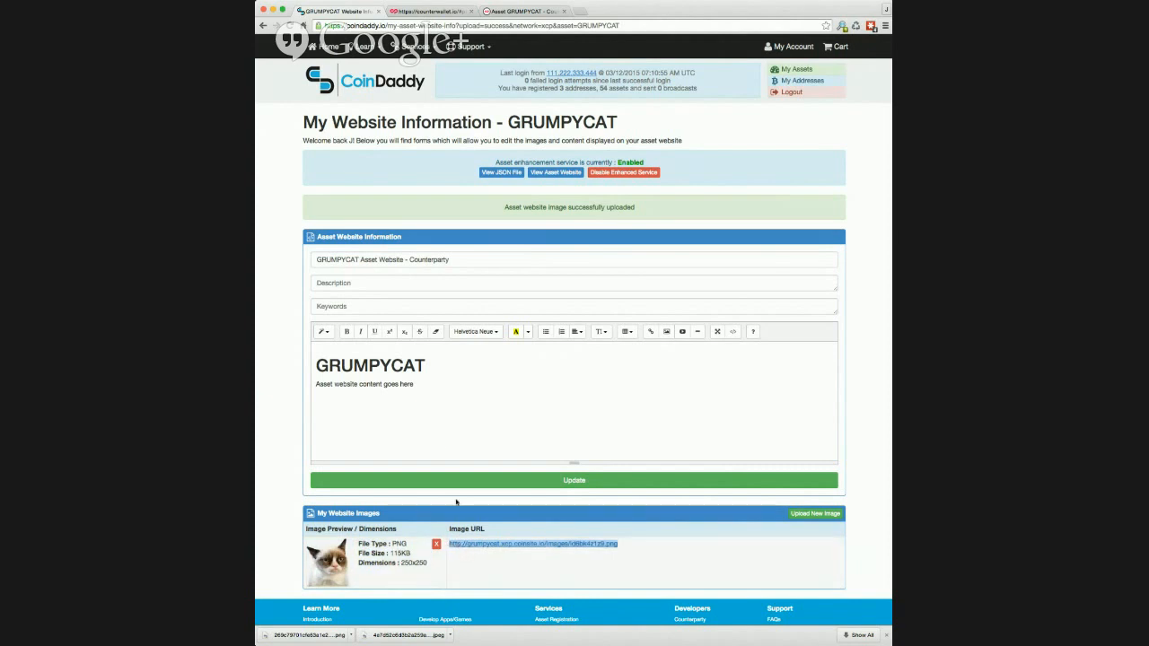
{"action": "left_click_drag", "start_coordinate": [453, 386], "coordinate": [303, 358]}
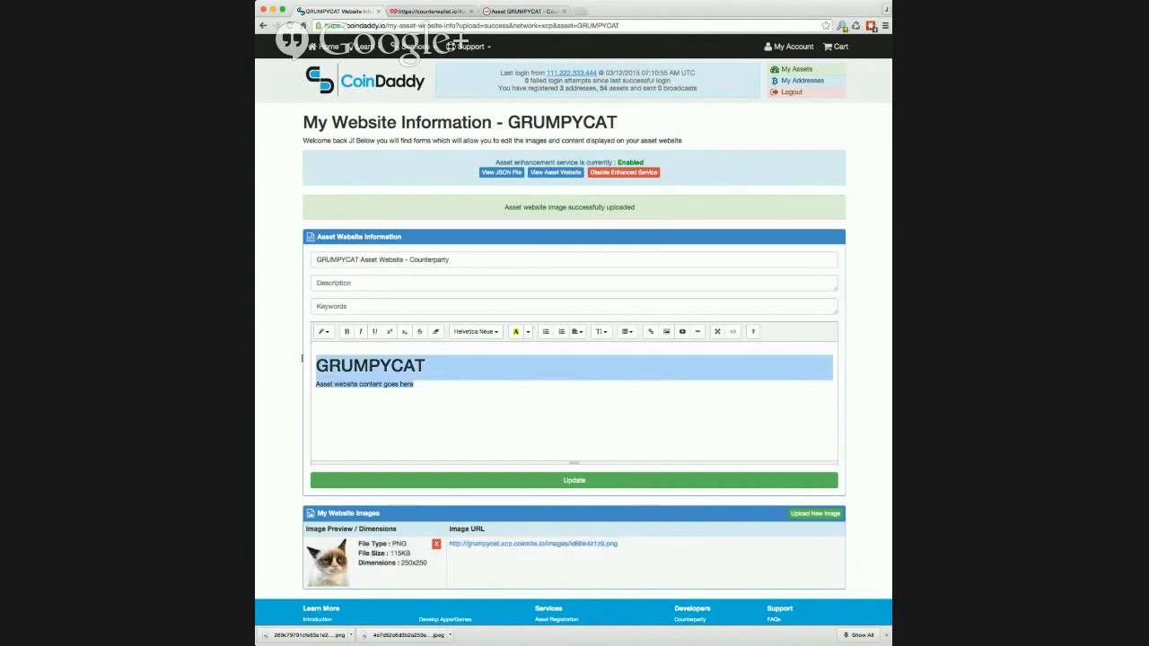
{"action": "type", "text": "This is "}
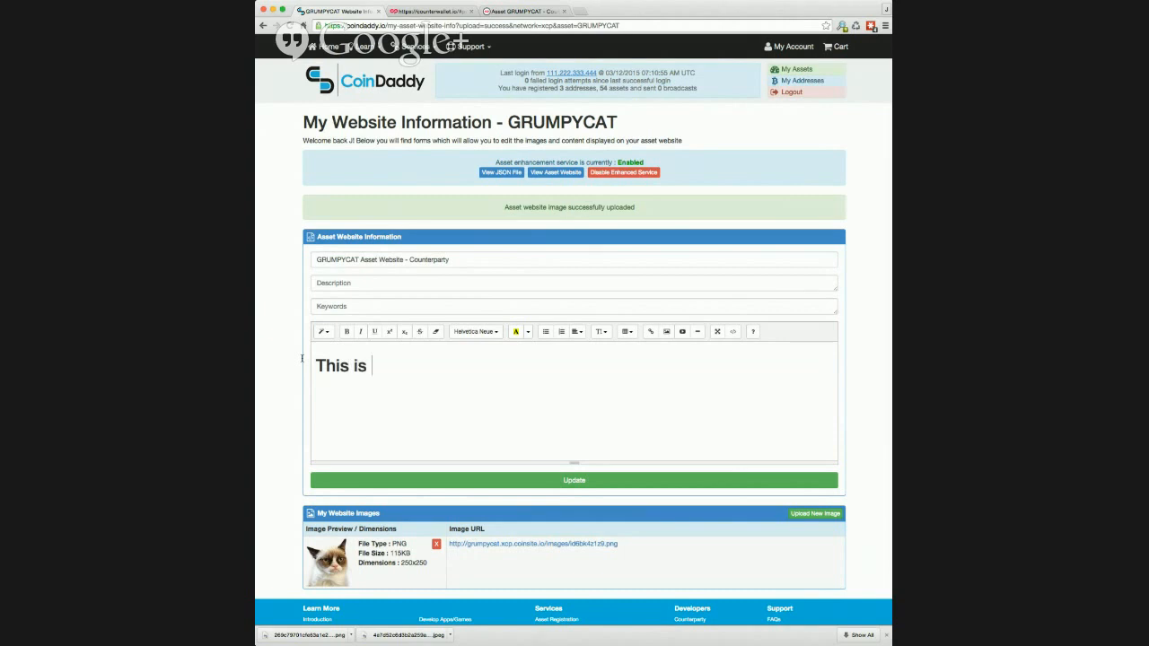
{"action": "type", "text": "my grumpycat"}
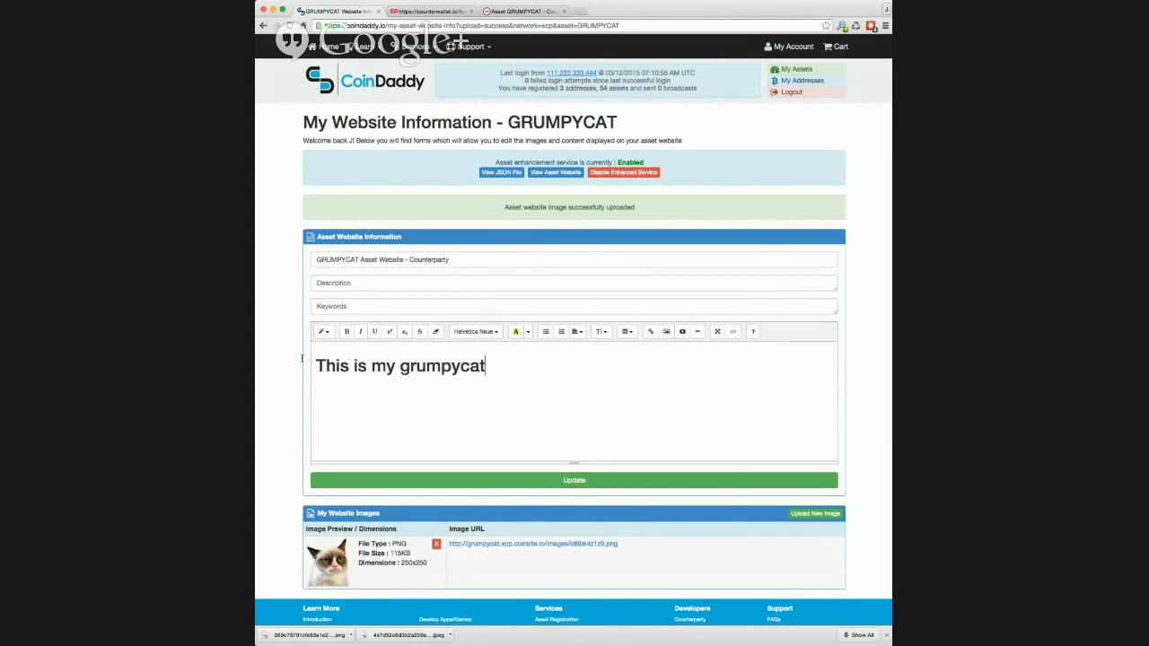
{"action": "type", "text": " website"}
{"action": "key", "text": "Return"}
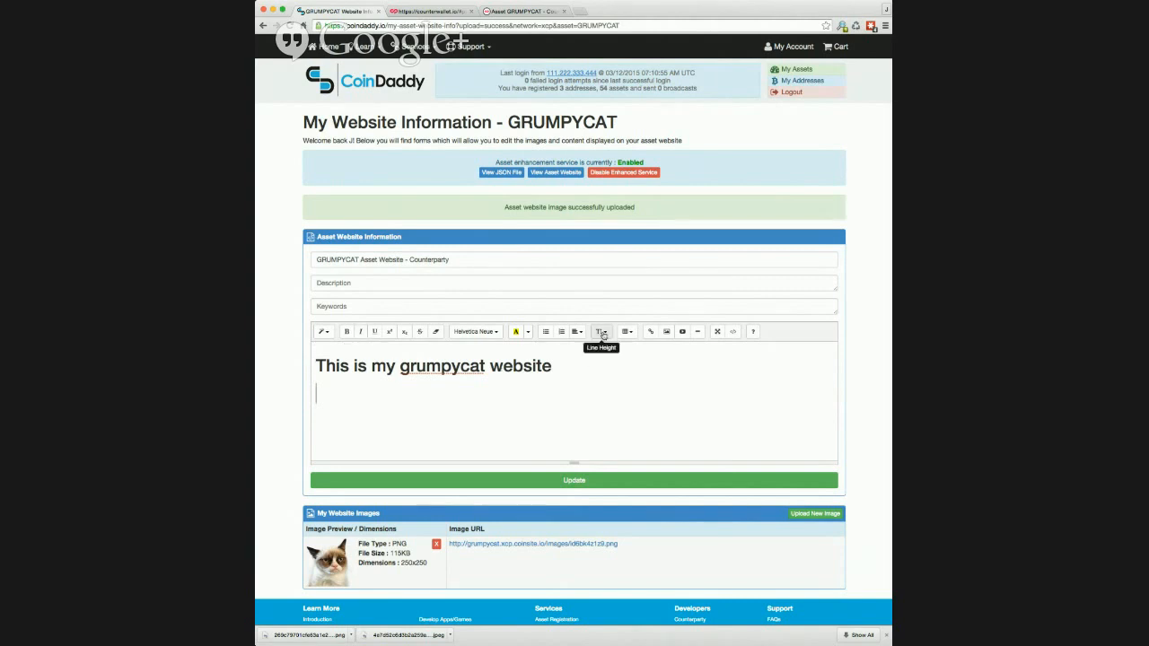
{"action": "left_click", "coordinate": [602, 334]}
{"action": "left_click", "coordinate": [614, 424]}
{"action": "left_click", "coordinate": [474, 384]}
Insert the uploaded grumpy cat image below the heading using its URL.
{"action": "left_click", "coordinate": [666, 332]}
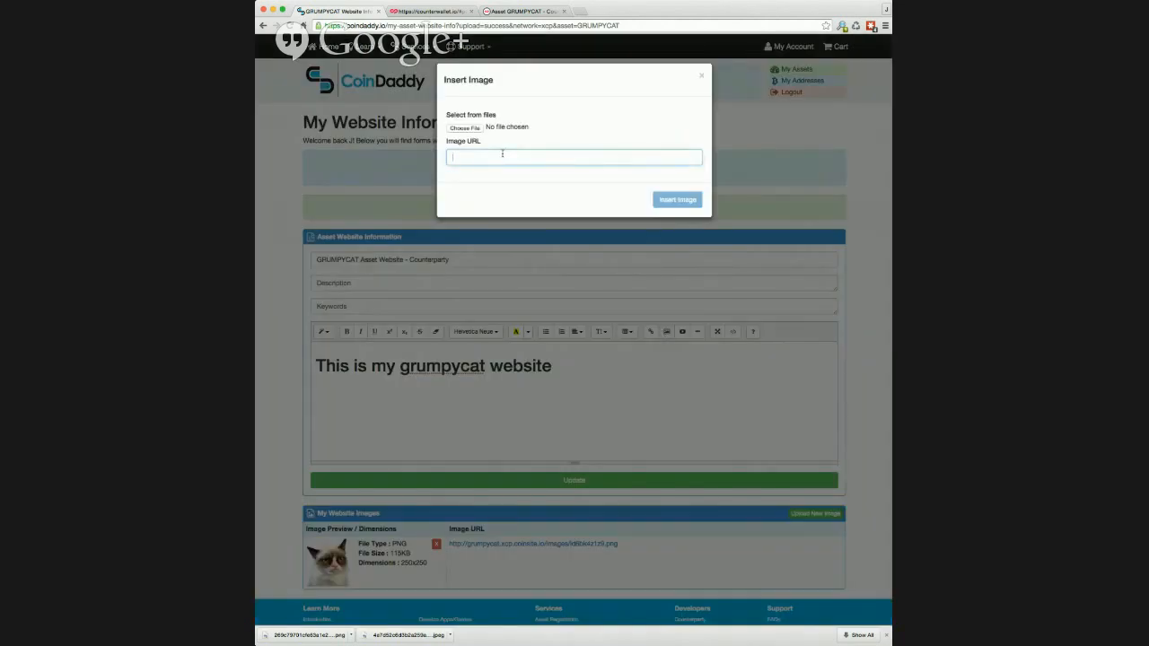
{"action": "type", "text": "http://grumpycat.xcp.coinsite.io/images/id6bk4z1z9.png"}
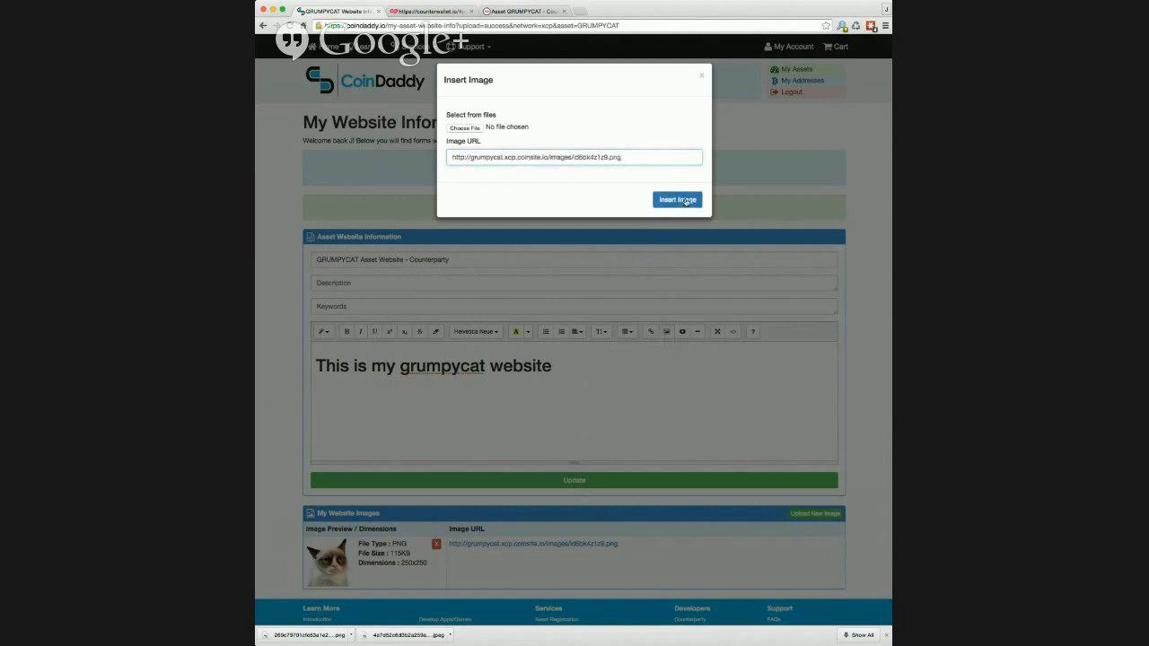
{"action": "left_click", "coordinate": [676, 198]}
Centre the heading and cat image, then save the website information.
{"action": "left_click_drag", "start_coordinate": [544, 451], "coordinate": [325, 345]}
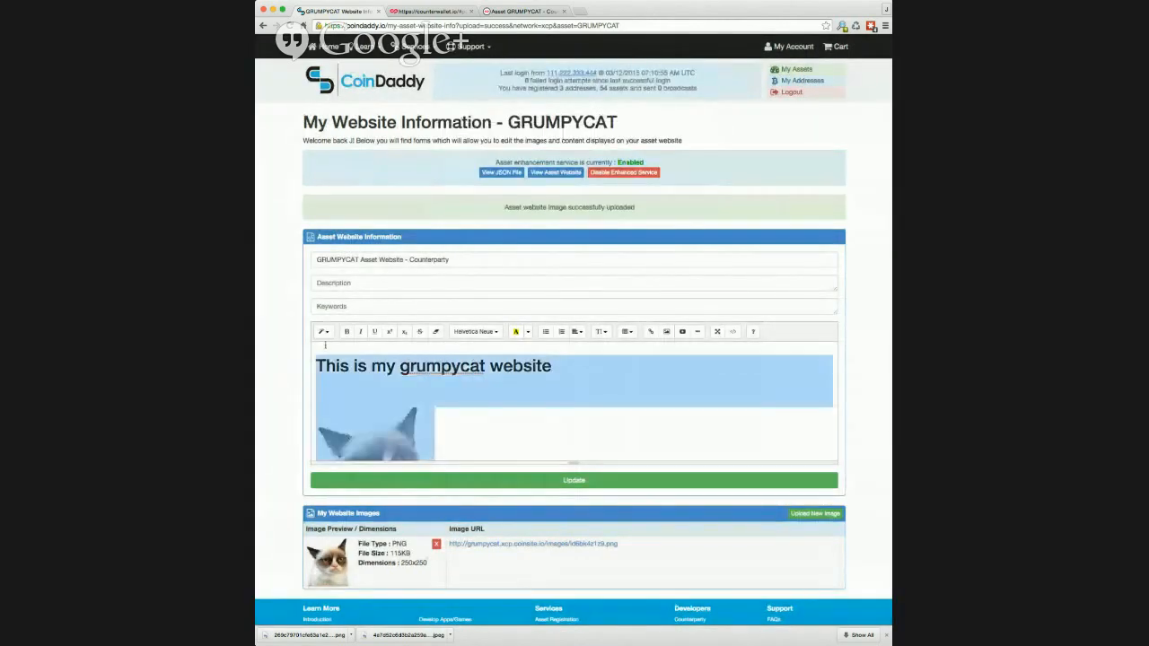
{"action": "left_click", "coordinate": [579, 333]}
{"action": "left_click", "coordinate": [564, 349]}
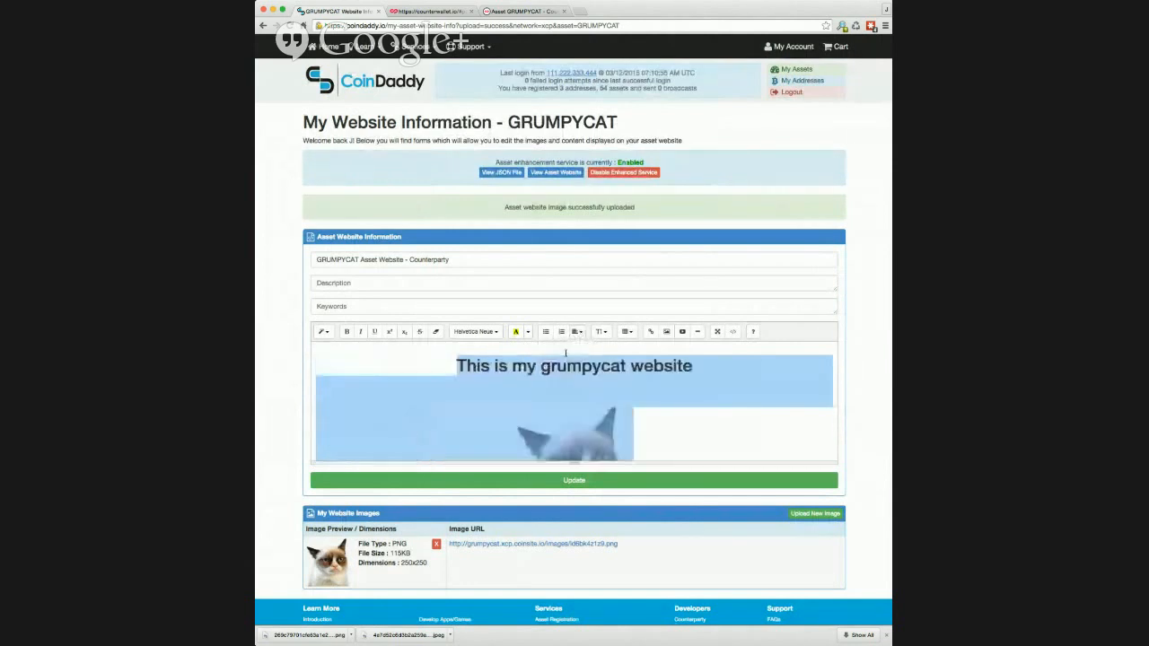
{"action": "left_click", "coordinate": [620, 480]}
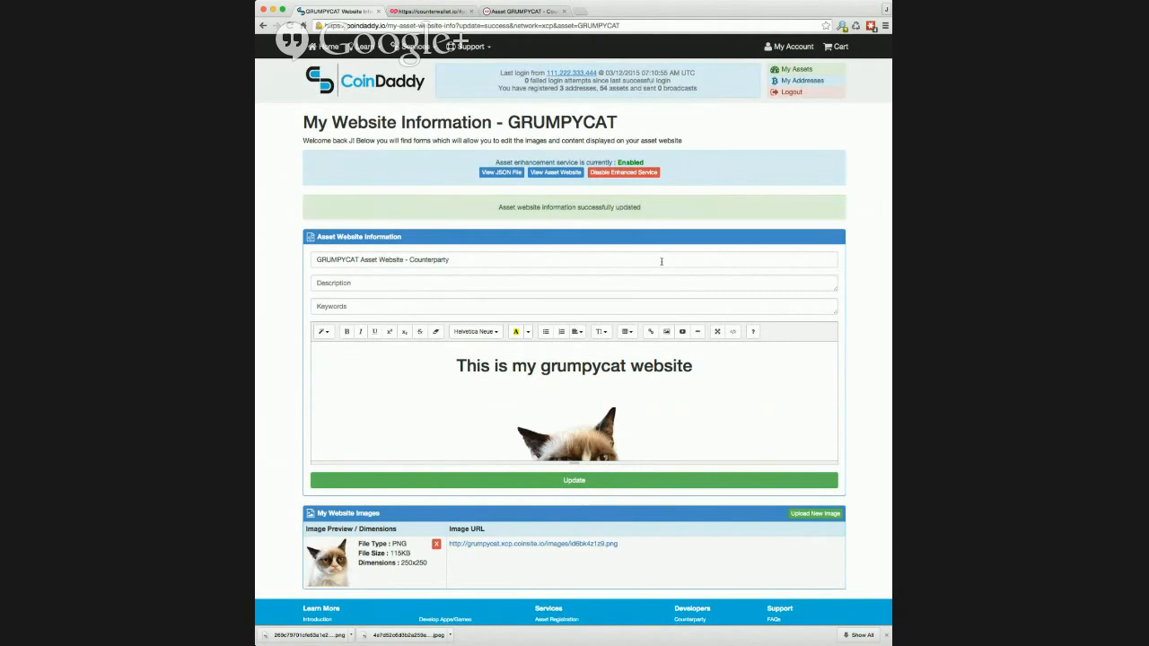
View the live grumpycat.xcp.coinsite.io site in a new tab, then return to the editing page.
{"action": "left_click", "coordinate": [556, 173]}
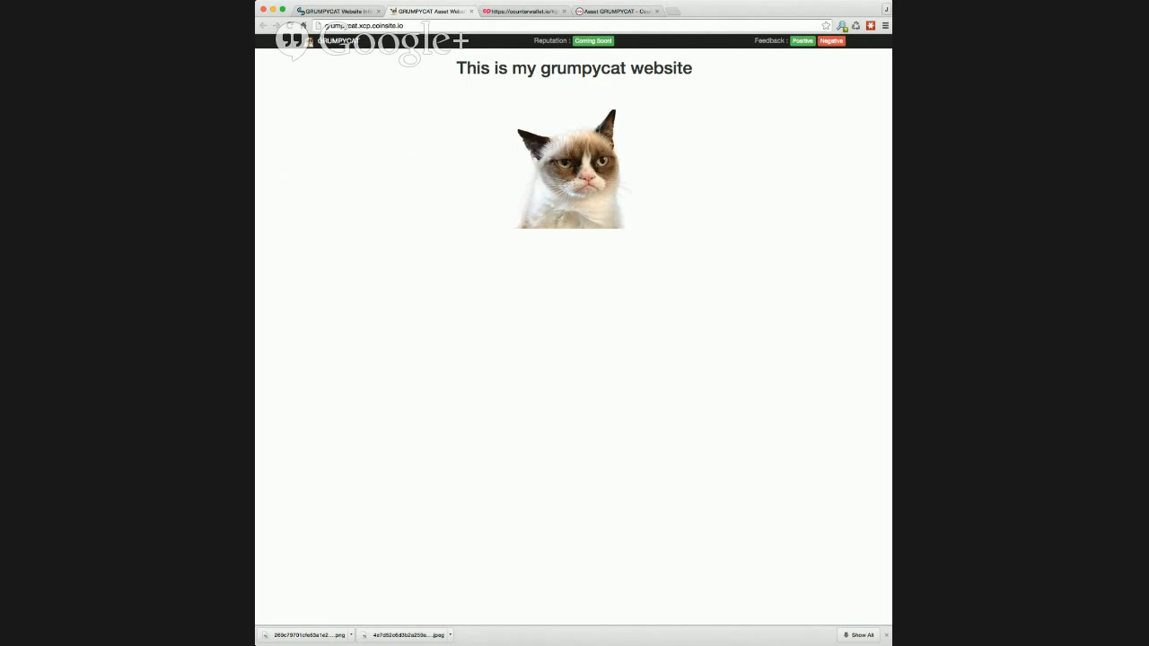
{"action": "key", "text": "super+Tab"}
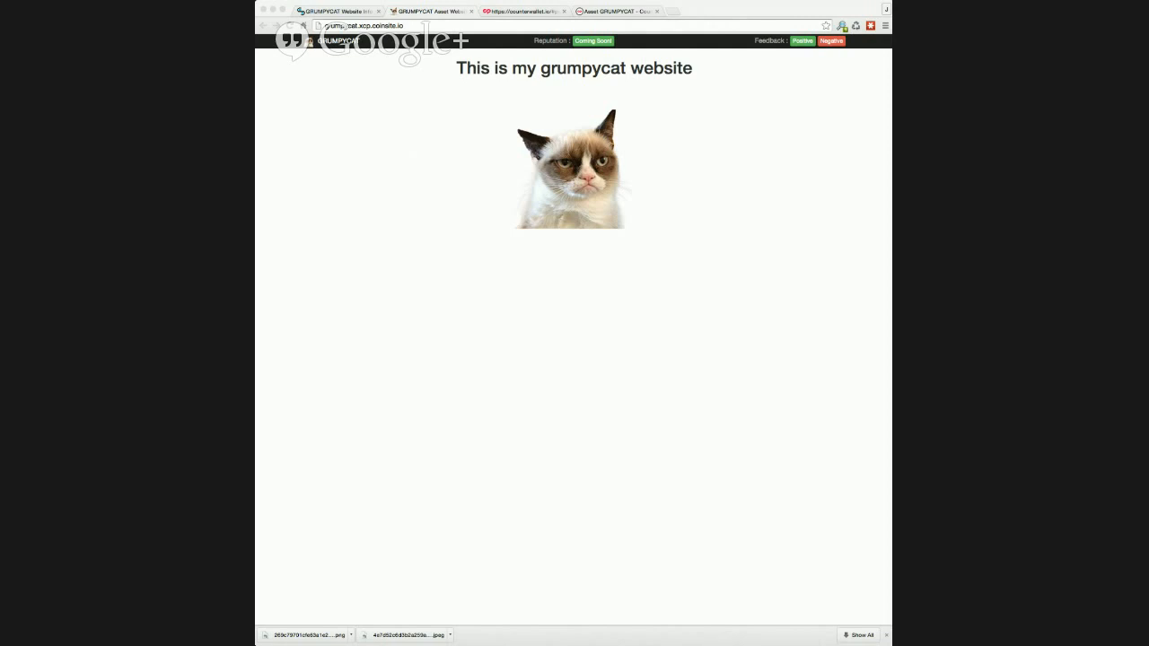
{"action": "left_click", "coordinate": [353, 10]}
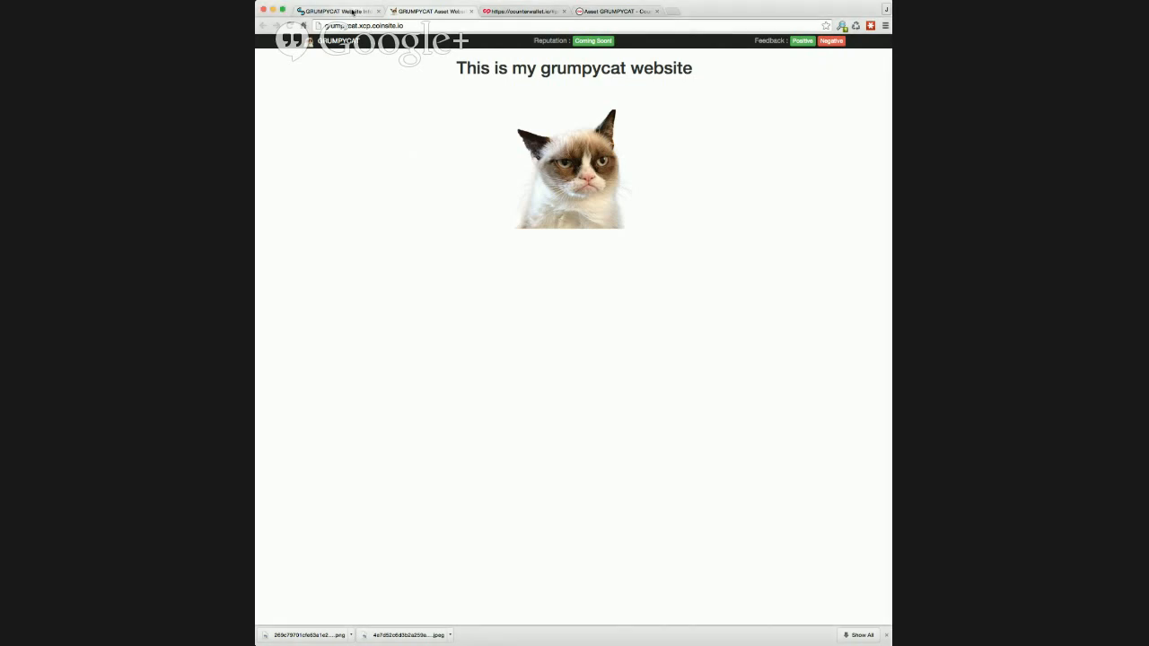
{"action": "left_click", "coordinate": [353, 11]}
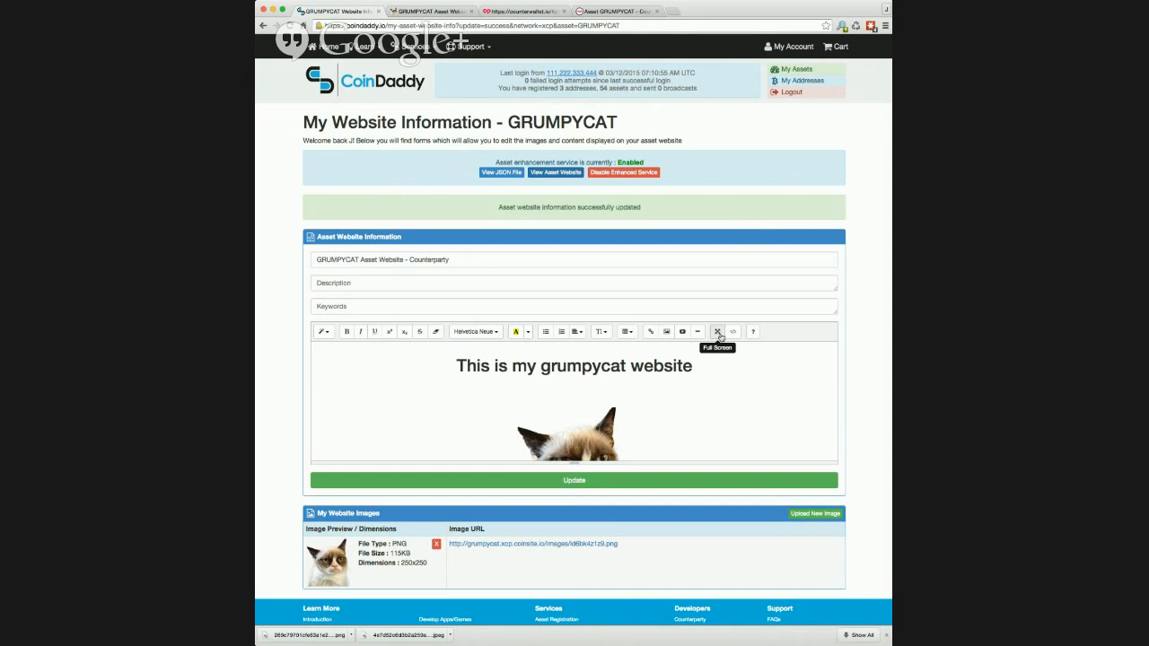
Show the website content's raw HTML in the full-page editor and open a new browser tab.
{"action": "left_click", "coordinate": [718, 333]}
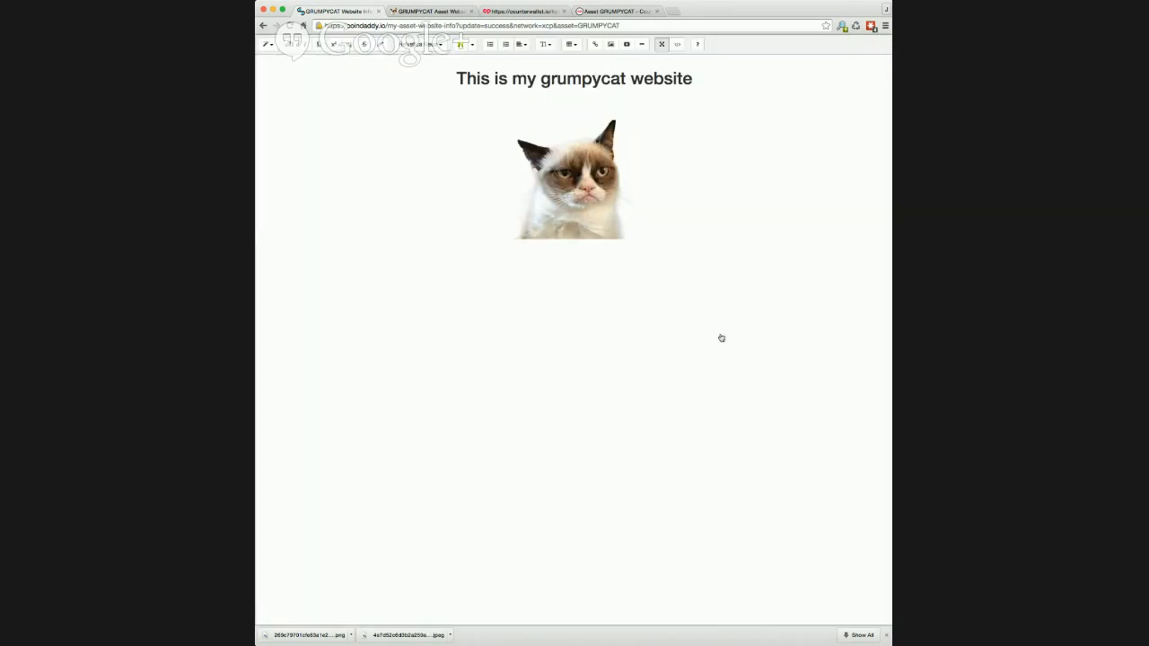
{"action": "left_click", "coordinate": [677, 45]}
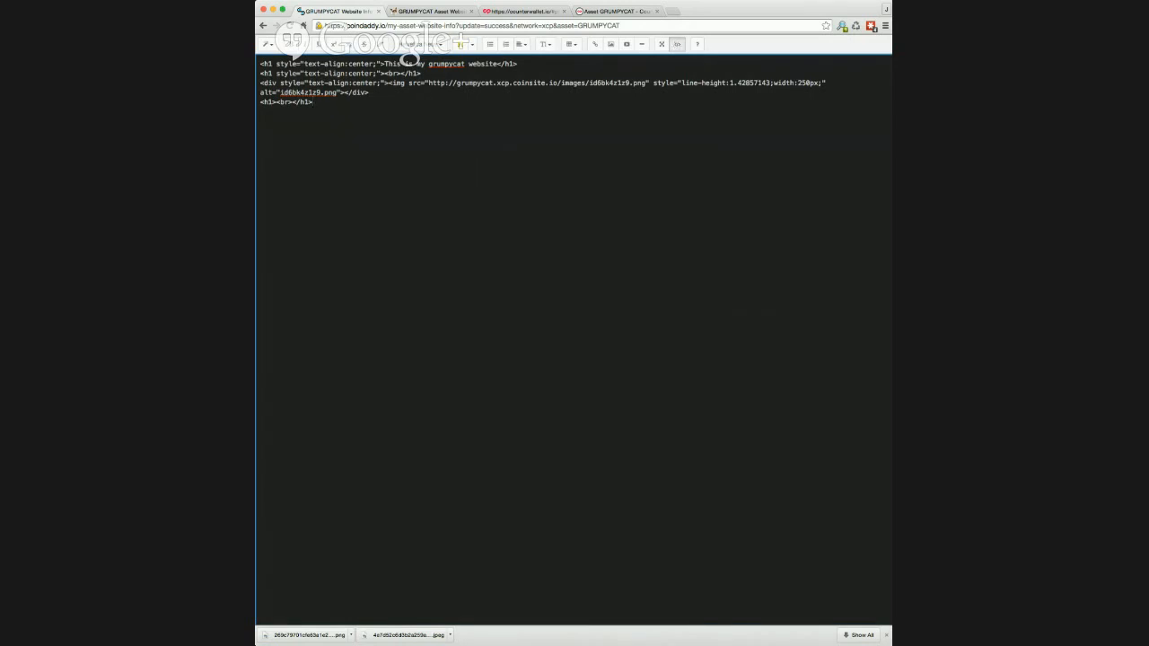
{"action": "key", "text": "super+Tab"}
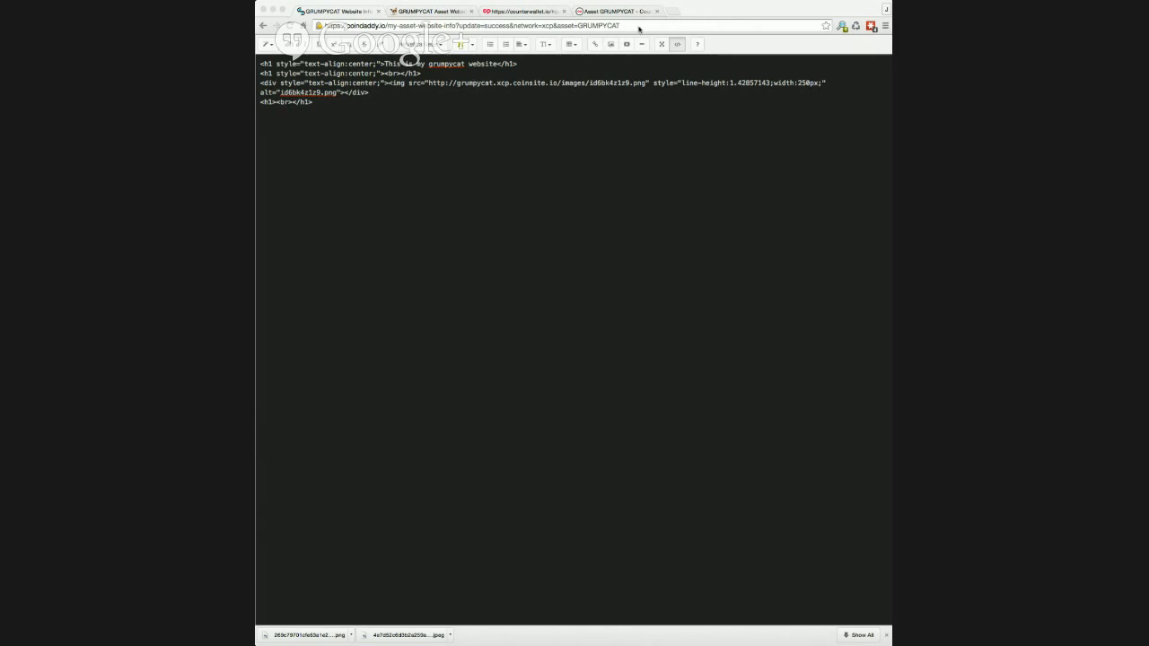
{"action": "left_click", "coordinate": [670, 12]}
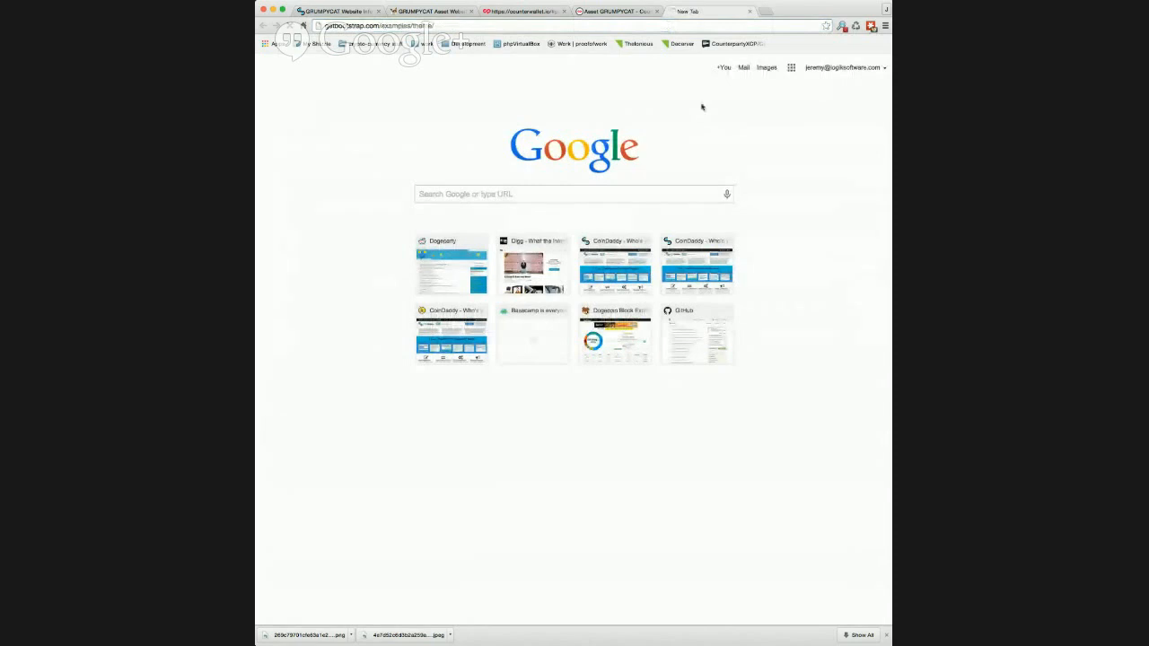
Load the Bootstrap theme example page and copy its HTML page source.
{"action": "key", "text": "Return"}
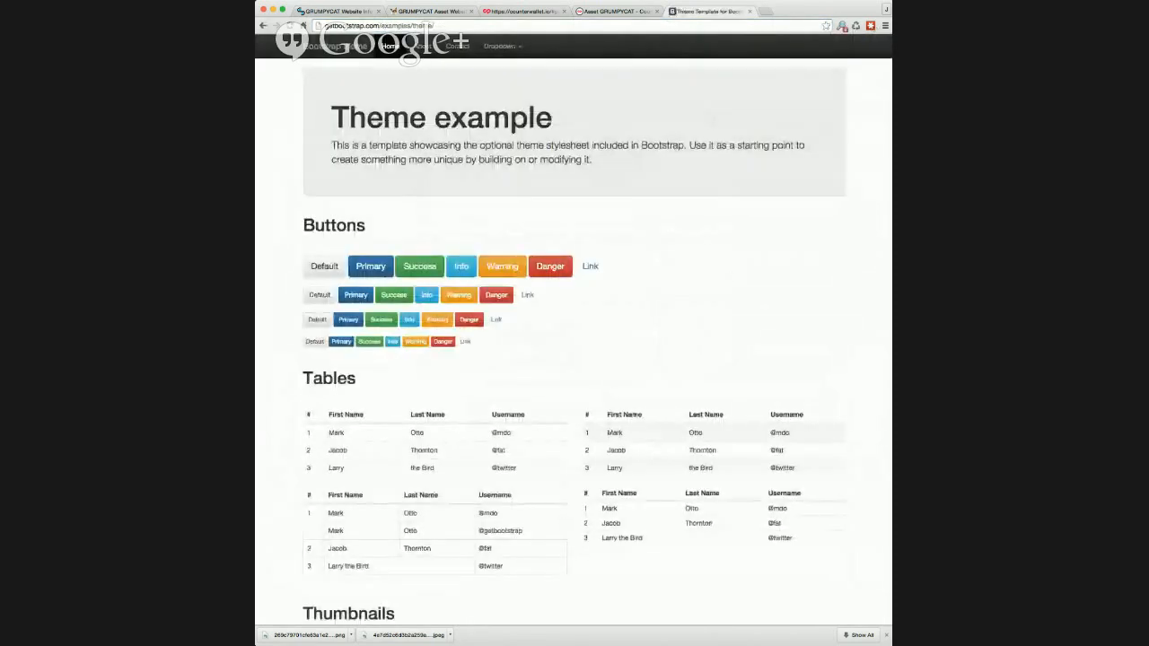
{"action": "left_click", "coordinate": [725, 306]}
{"action": "scroll", "coordinate": [505, 246], "scroll_direction": "down", "scroll_amount": 2}
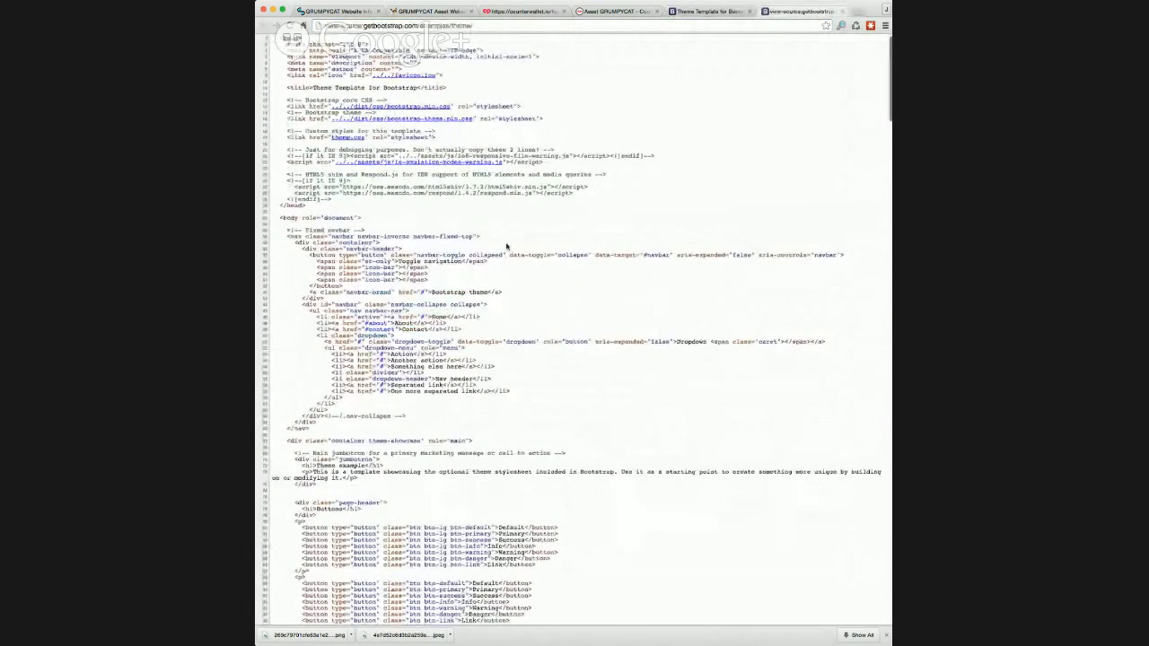
{"action": "scroll", "coordinate": [474, 285], "scroll_direction": "down", "scroll_amount": 10}
{"action": "key", "text": "ctrl+a"}
{"action": "scroll", "coordinate": [574, 333], "scroll_direction": "down", "scroll_amount": 15}
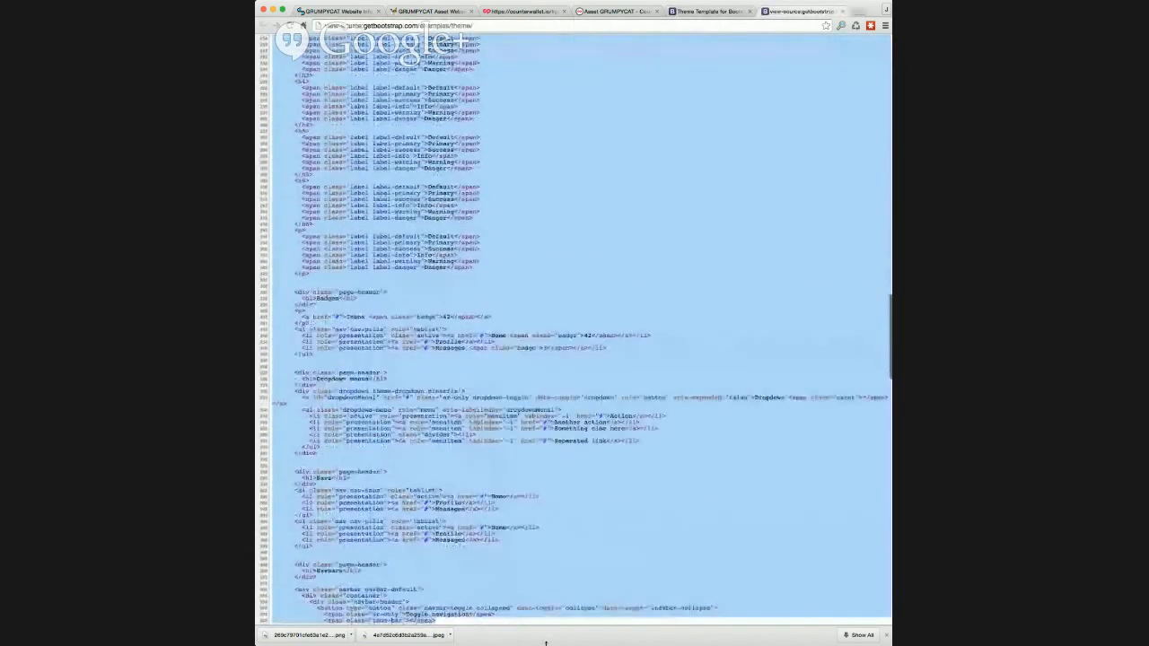
{"action": "left_click_drag", "start_coordinate": [465, 635], "coordinate": [453, 545]}
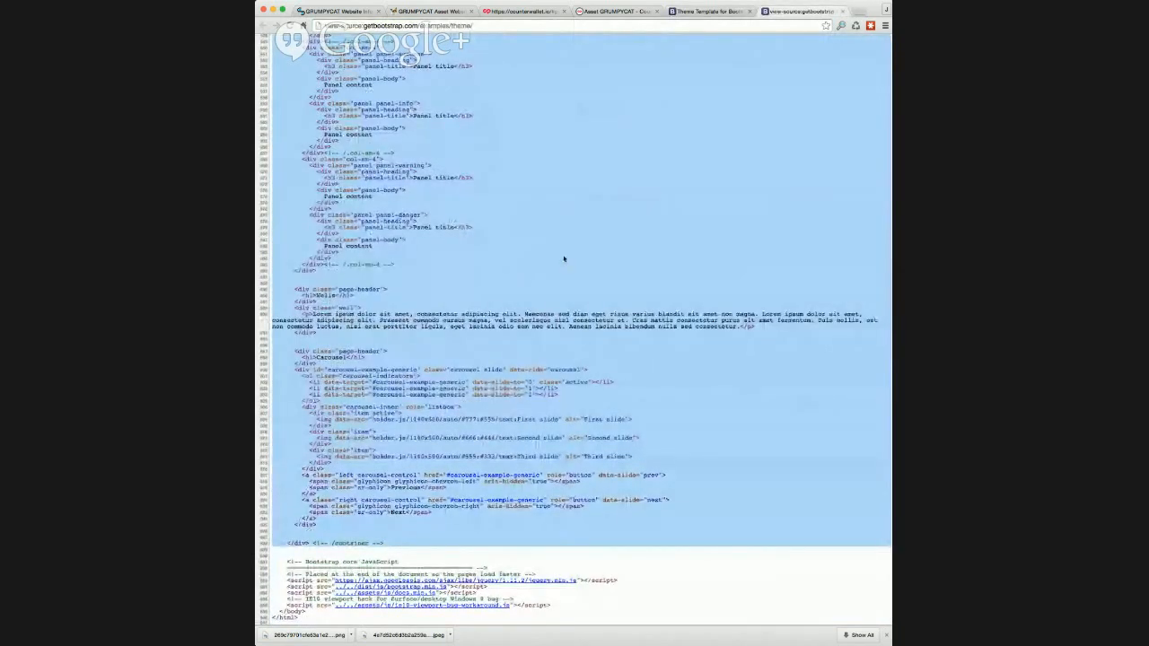
Paste the Bootstrap markup over the GRUMPYCAT content HTML, then leave code view and full screen.
{"action": "left_click", "coordinate": [334, 9]}
{"action": "key", "text": "super+a"}
{"action": "key", "text": "super+v"}
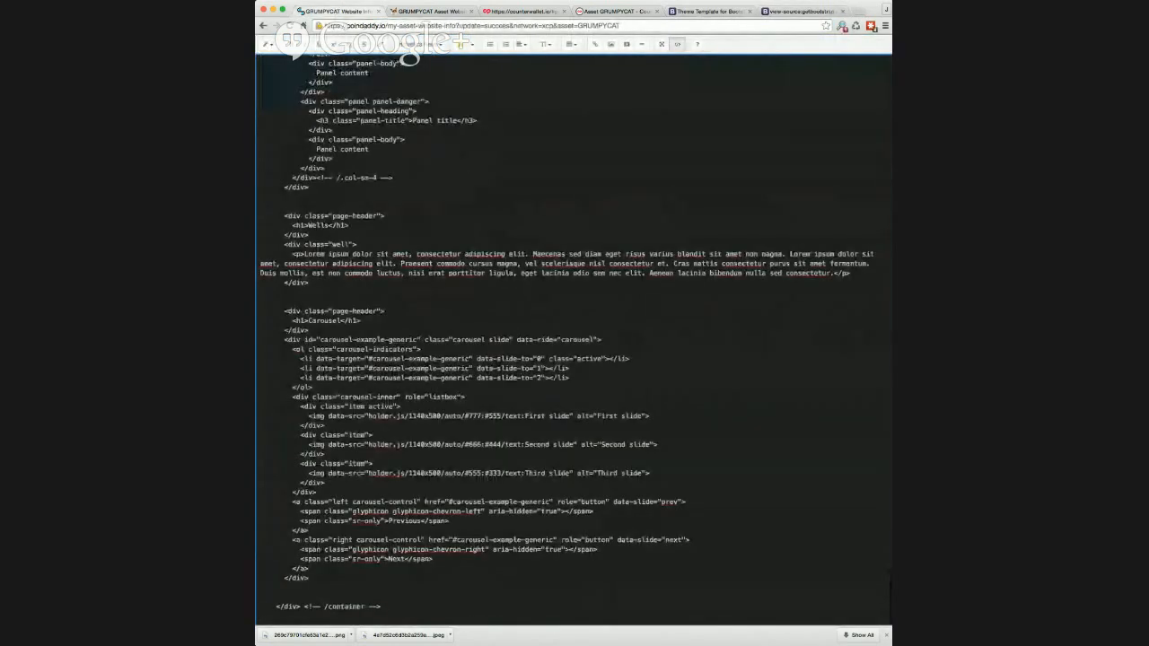
{"action": "left_click", "coordinate": [681, 45]}
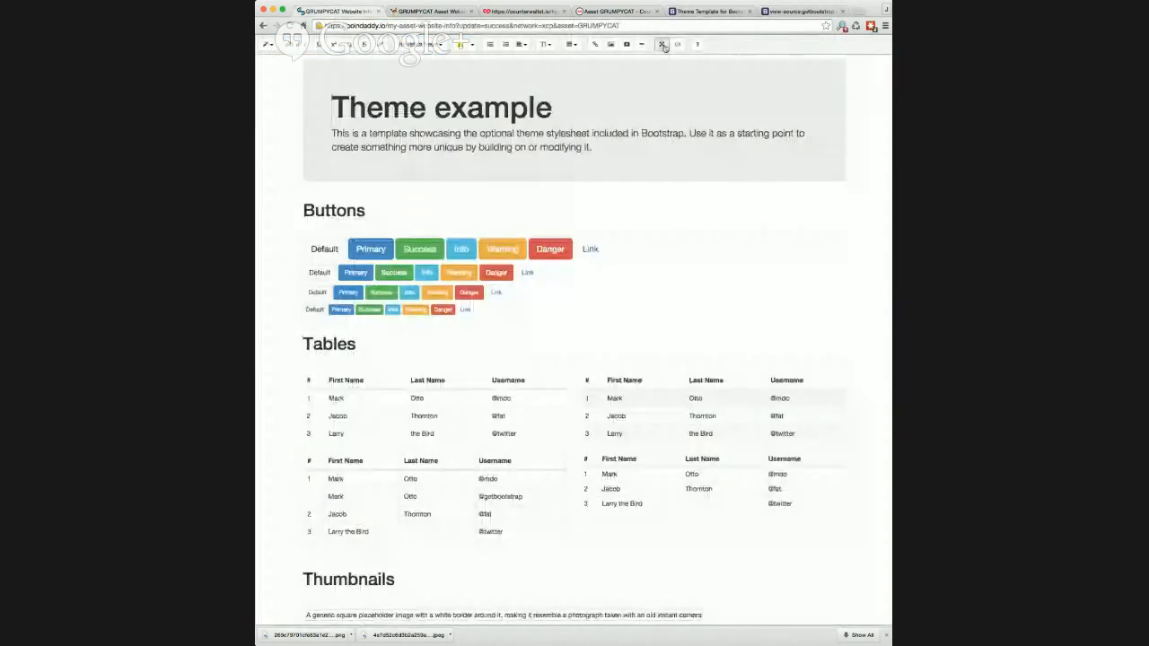
{"action": "left_click", "coordinate": [663, 46]}
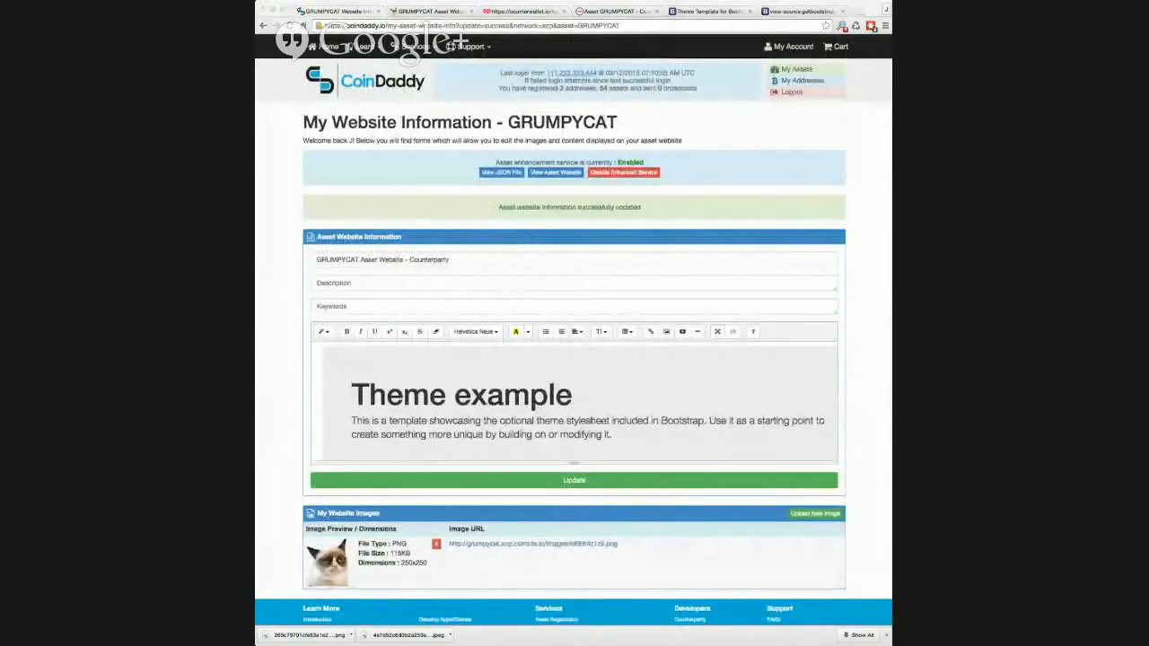
Save the theme content with Update and reload the live grumpycat.xcp.coinsite.io site.
{"action": "left_click", "coordinate": [580, 481]}
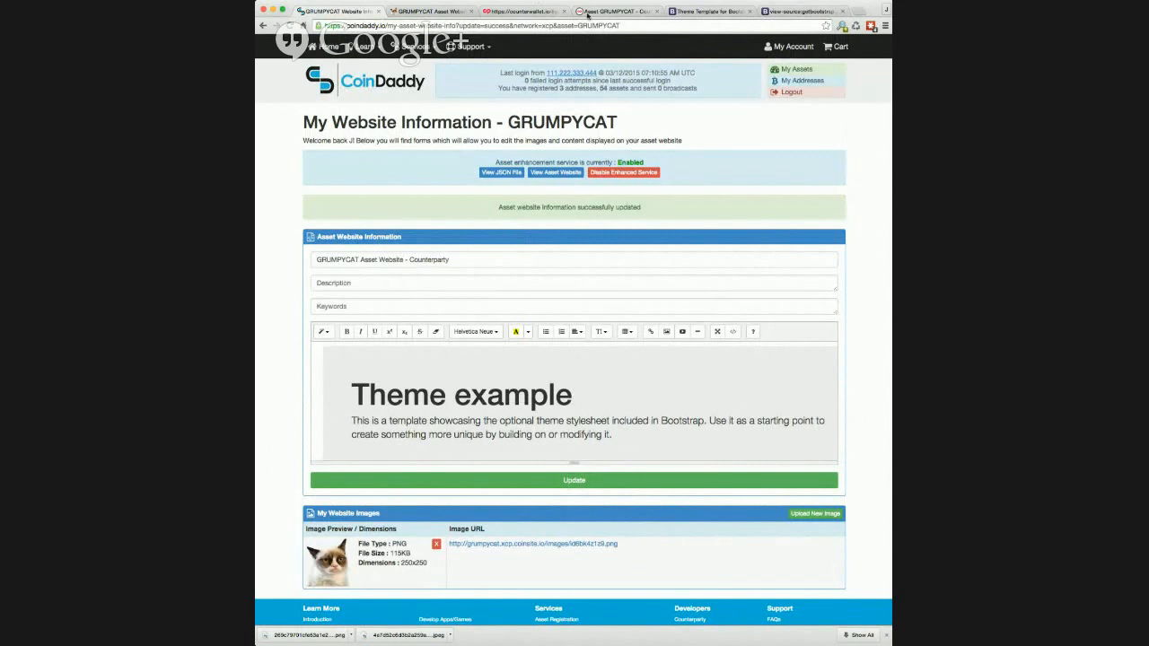
{"action": "left_click", "coordinate": [432, 12]}
{"action": "key", "text": "super+r"}
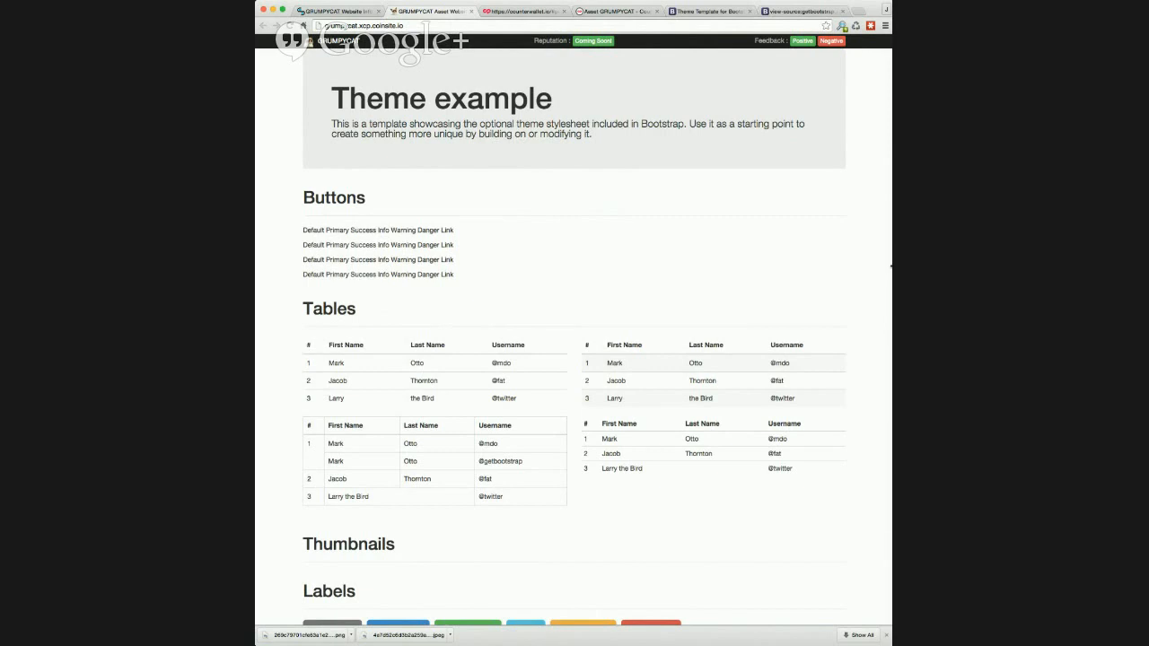
Narrow the browser window and scroll through the theme site's mobile layout.
{"action": "left_click_drag", "start_coordinate": [892, 267], "coordinate": [693, 243]}
{"action": "scroll", "coordinate": [662, 224], "scroll_direction": "down", "scroll_amount": 4}
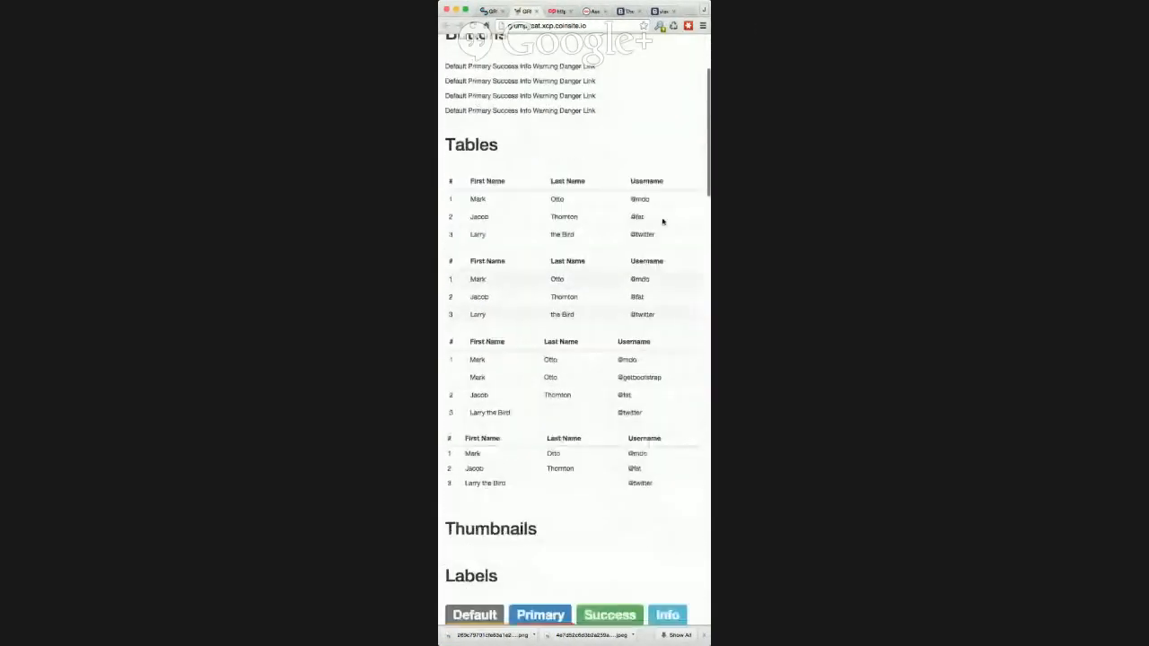
{"action": "scroll", "coordinate": [662, 221], "scroll_direction": "down", "scroll_amount": 10}
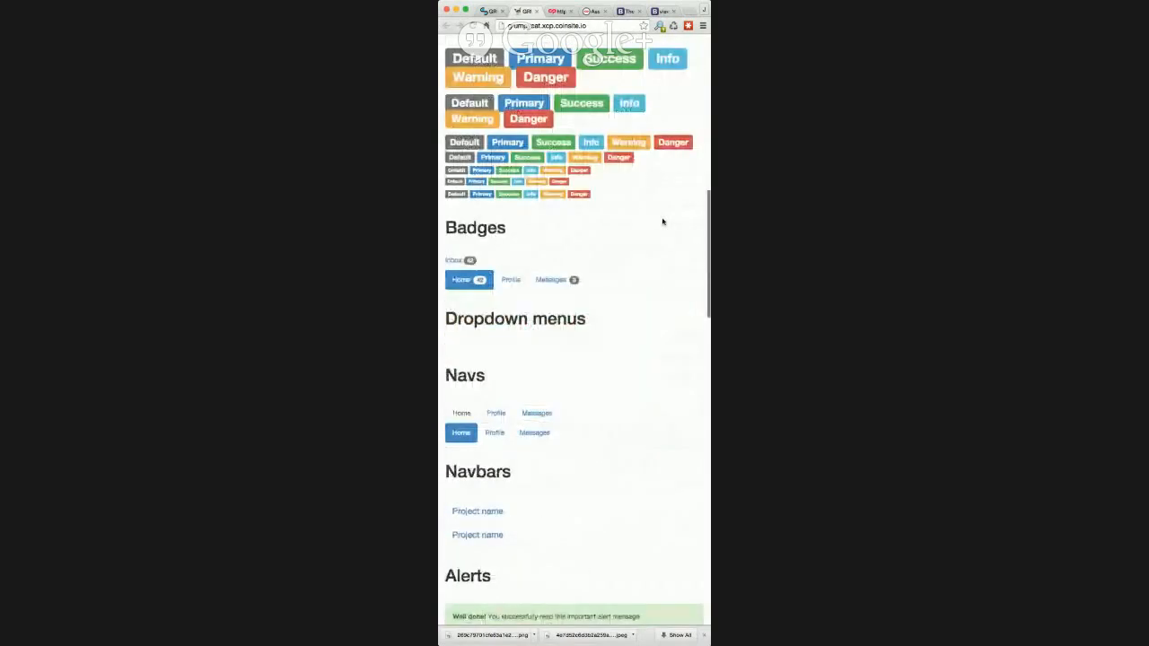
{"action": "scroll", "coordinate": [662, 222], "scroll_direction": "down", "scroll_amount": 10}
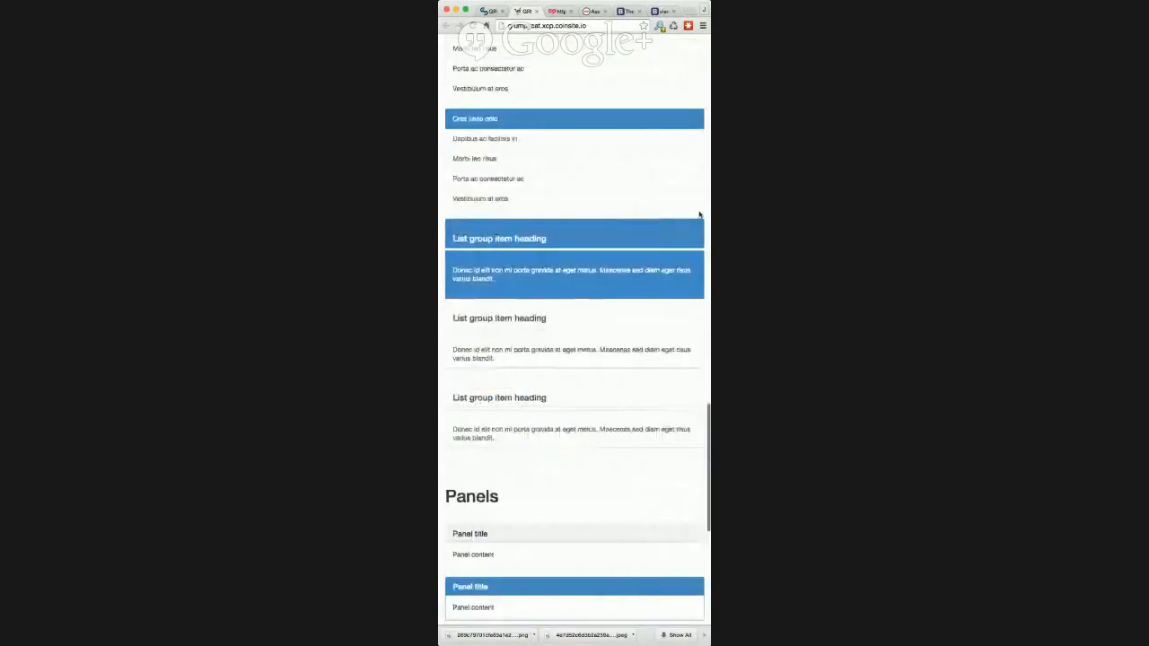
{"action": "left_click_drag", "start_coordinate": [709, 203], "coordinate": [670, 203]}
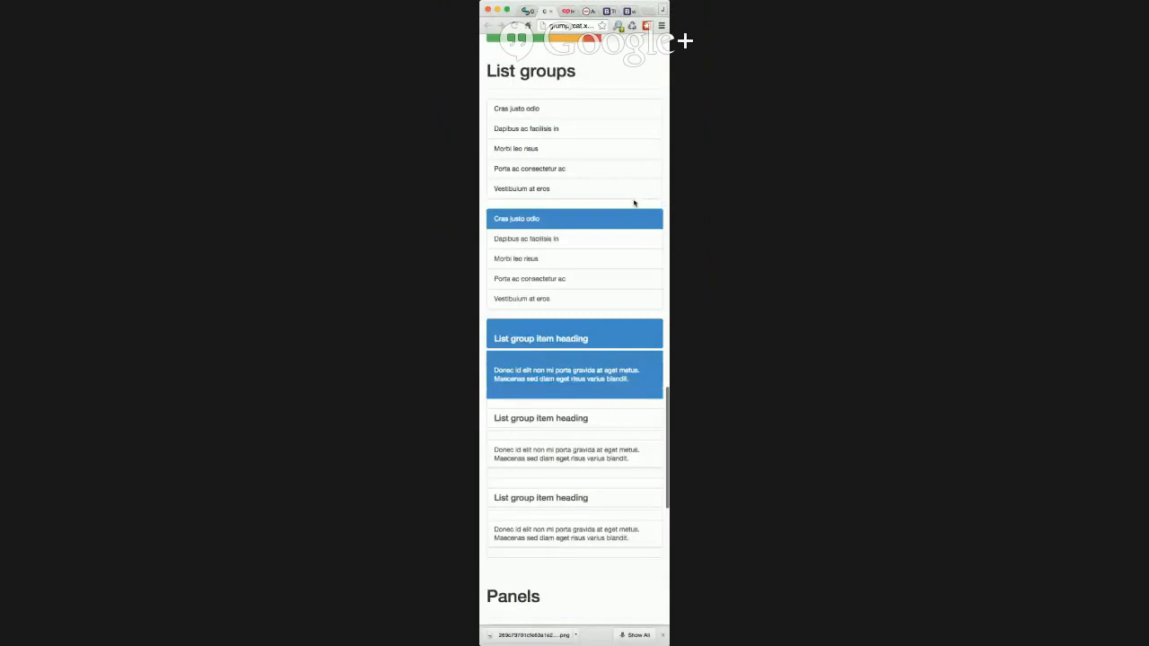
{"action": "scroll", "coordinate": [635, 204], "scroll_direction": "down", "scroll_amount": 5}
{"action": "scroll", "coordinate": [635, 205], "scroll_direction": "down", "scroll_amount": 4}
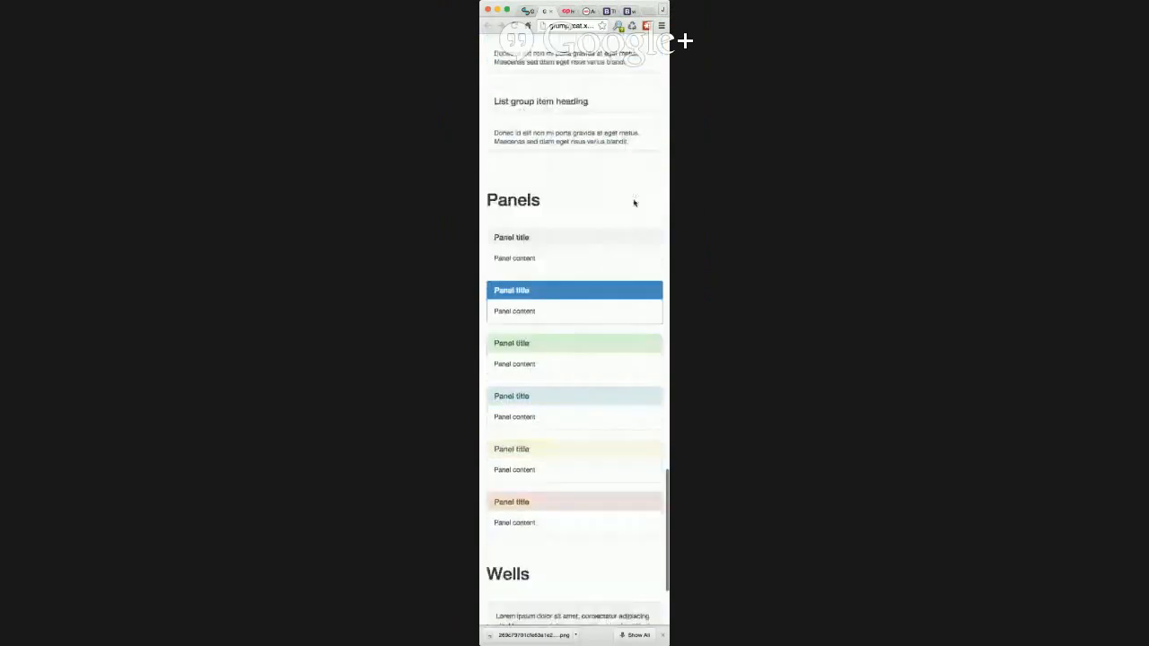
{"action": "scroll", "coordinate": [634, 203], "scroll_direction": "down", "scroll_amount": 2}
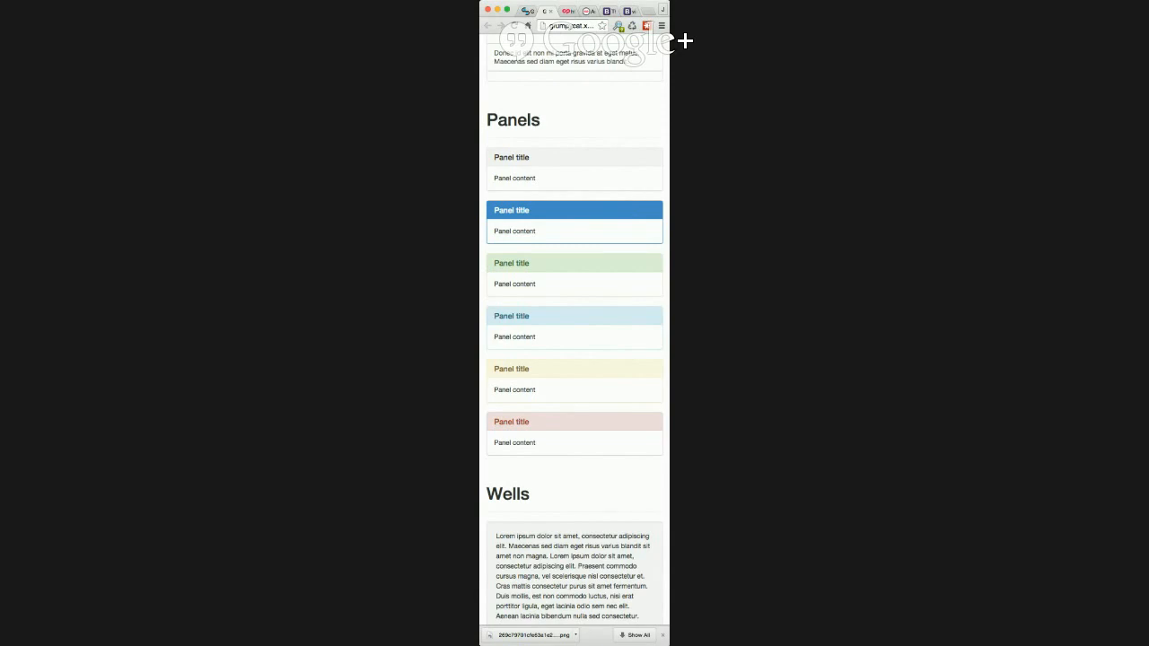
Restore the window to full width and return to the CoinDaddy homepage.
{"action": "left_click_drag", "start_coordinate": [669, 161], "coordinate": [850, 184]}
{"action": "scroll", "coordinate": [486, 145], "scroll_direction": "up", "scroll_amount": 3}
{"action": "left_click", "coordinate": [386, 11]}
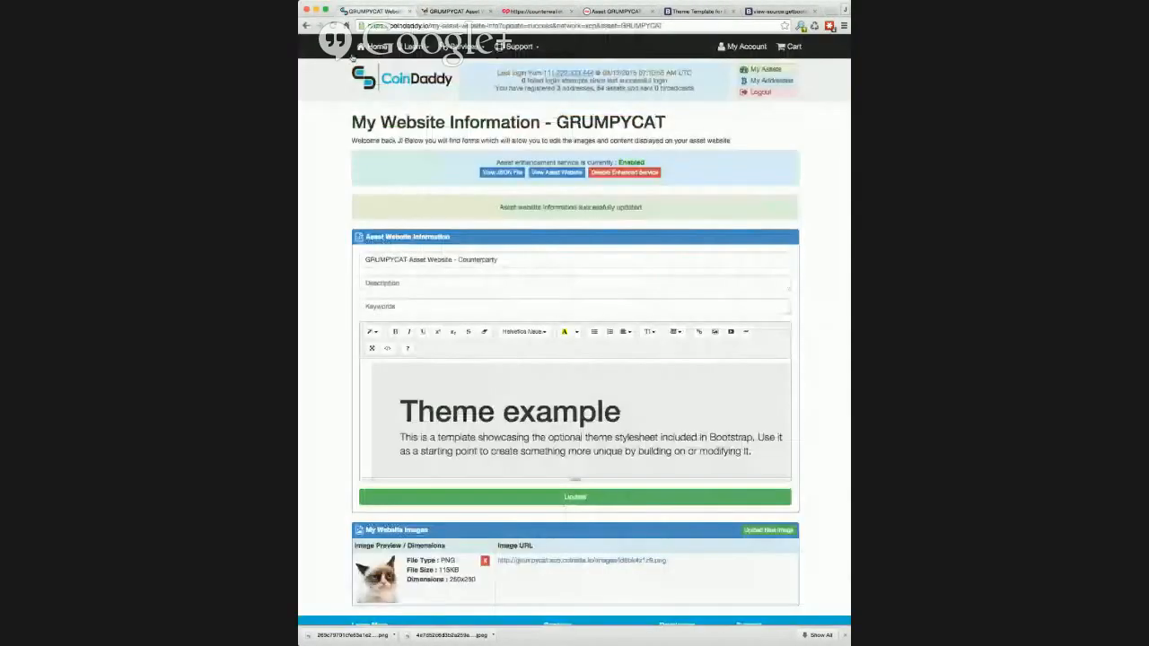
{"action": "left_click", "coordinate": [363, 79]}
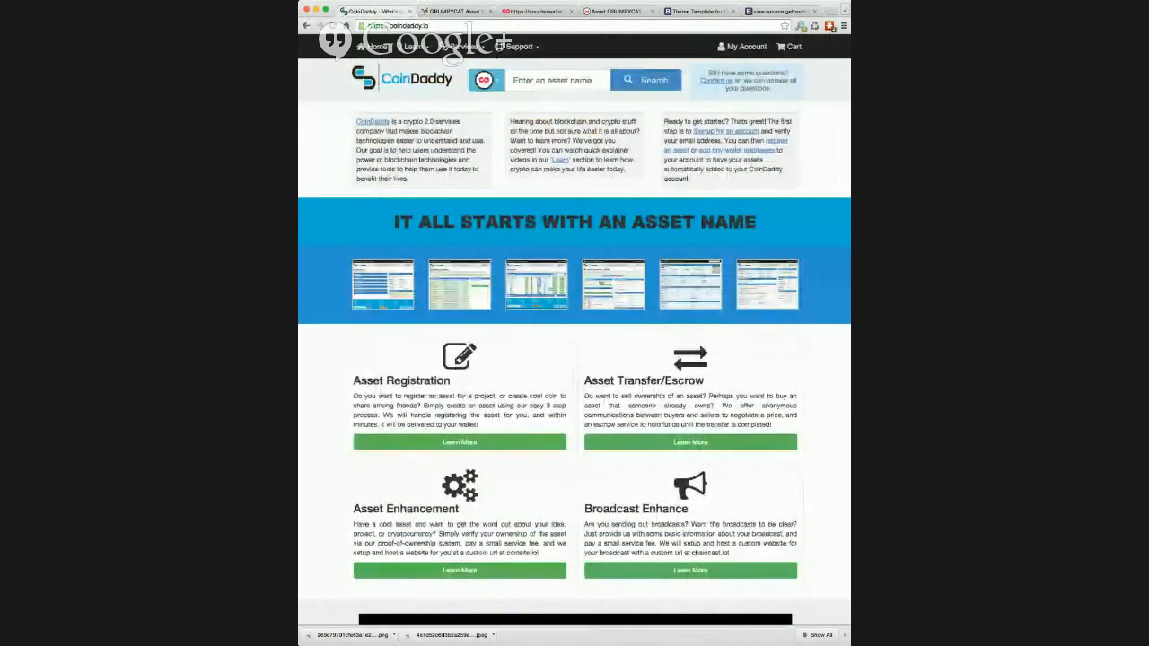